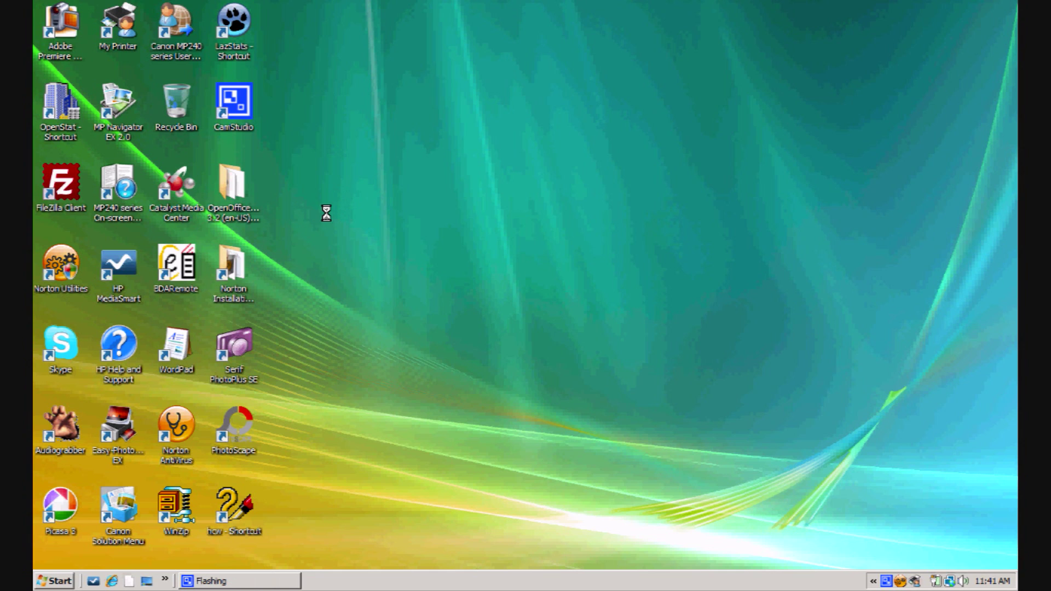
Step: Turn up the volume, launch OpenStat from the desktop shortcut, and maximize its window
key("XF86AudioRaiseVolume")
key("XF86AudioRaiseVolume")
key("XF86AudioRaiseVolume")
key("XF86AudioRaiseVolume")
key("XF86AudioRaiseVolume")
left_click(52, 102)
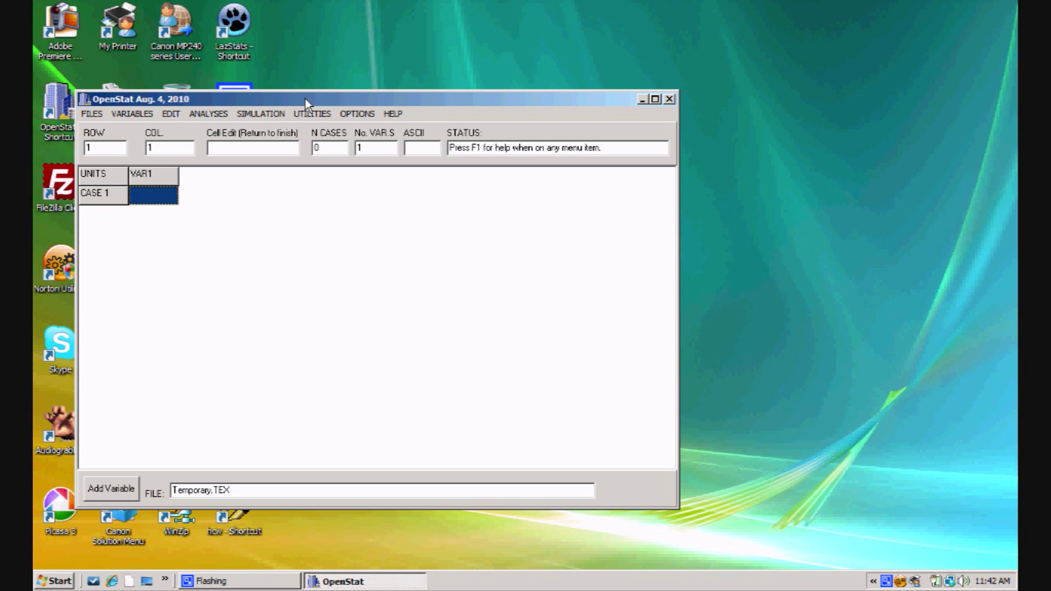
left_click_drag(305, 99, 333, 55)
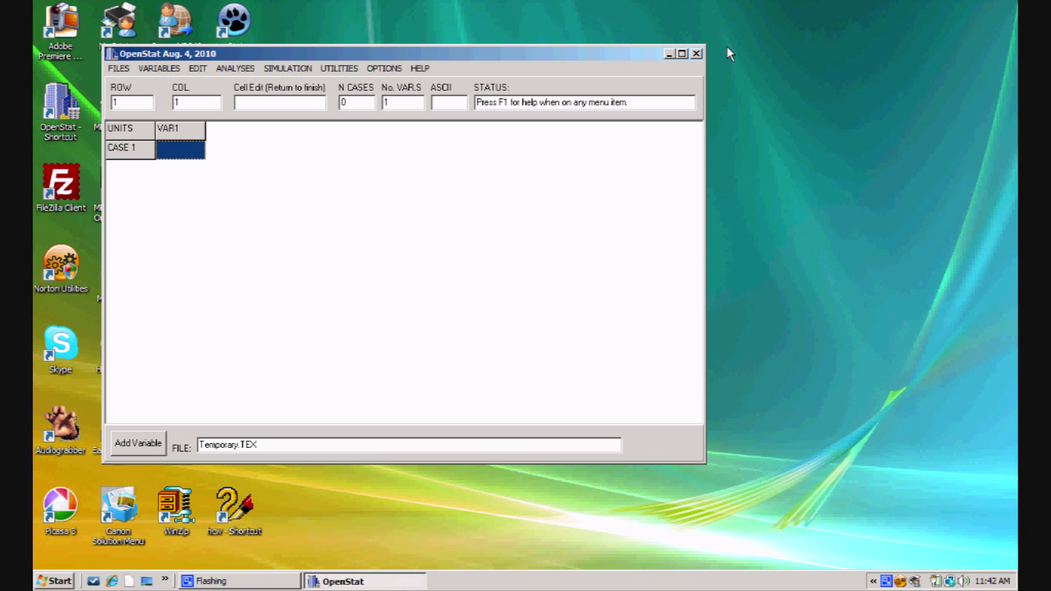
left_click(682, 54)
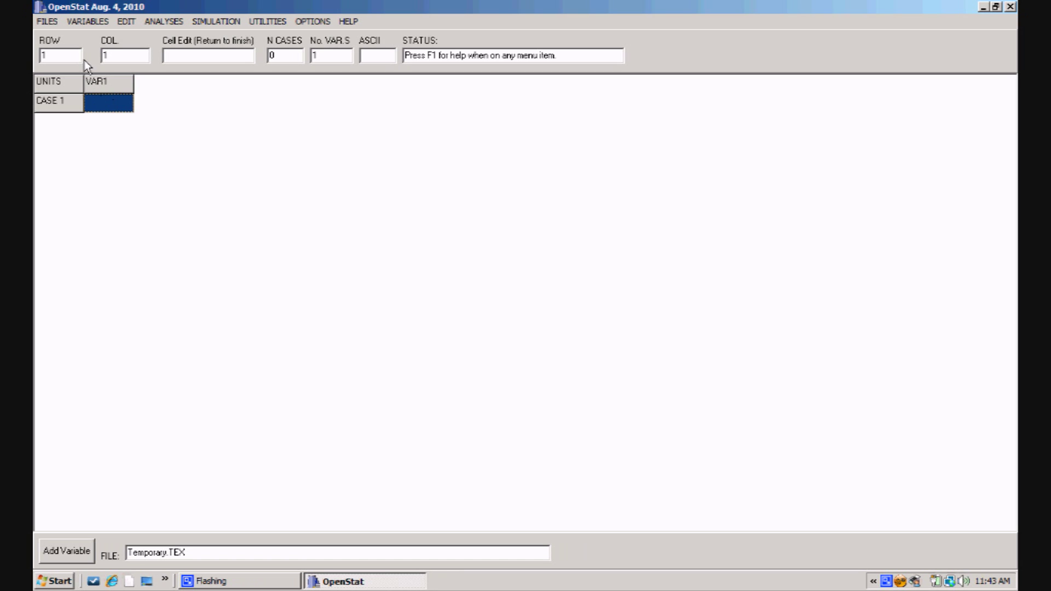
Step: In the Data Dictionary, define three variables with short names gender, grade and score
left_click(81, 23)
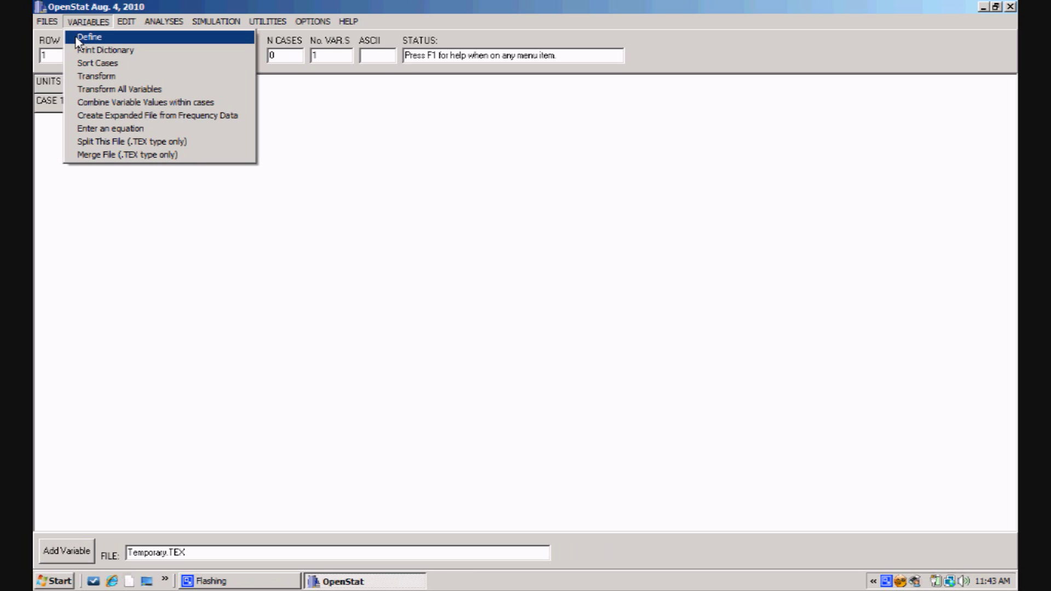
left_click(109, 39)
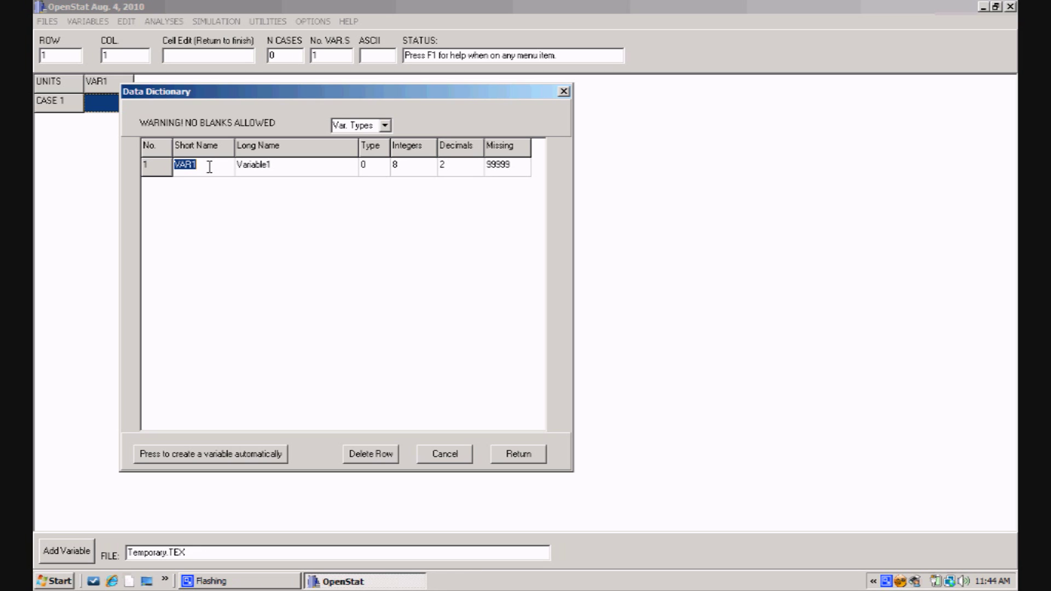
type("gender")
key("Return")
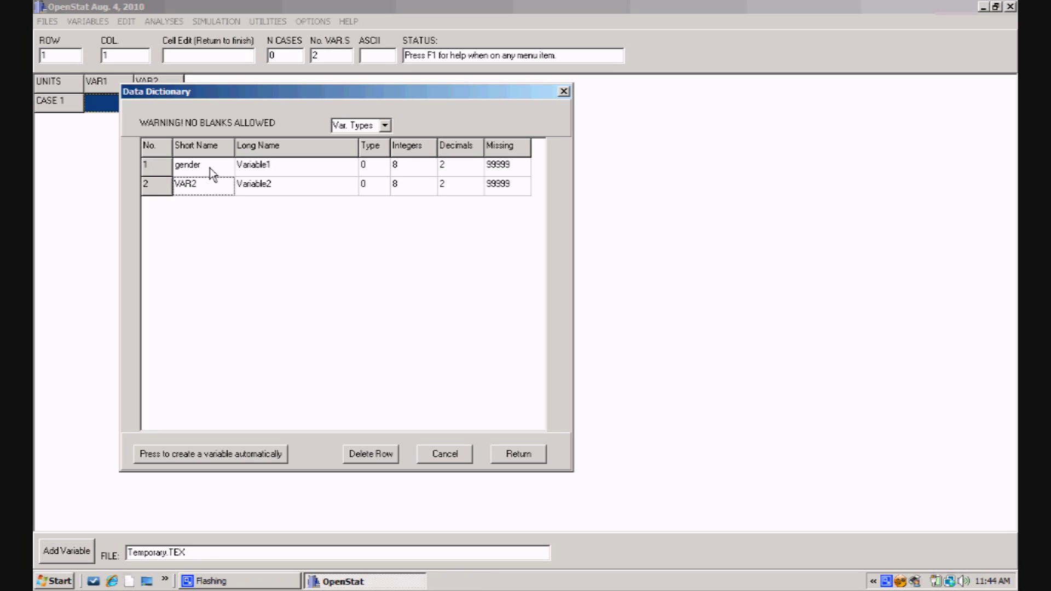
type("grade")
key("Down")
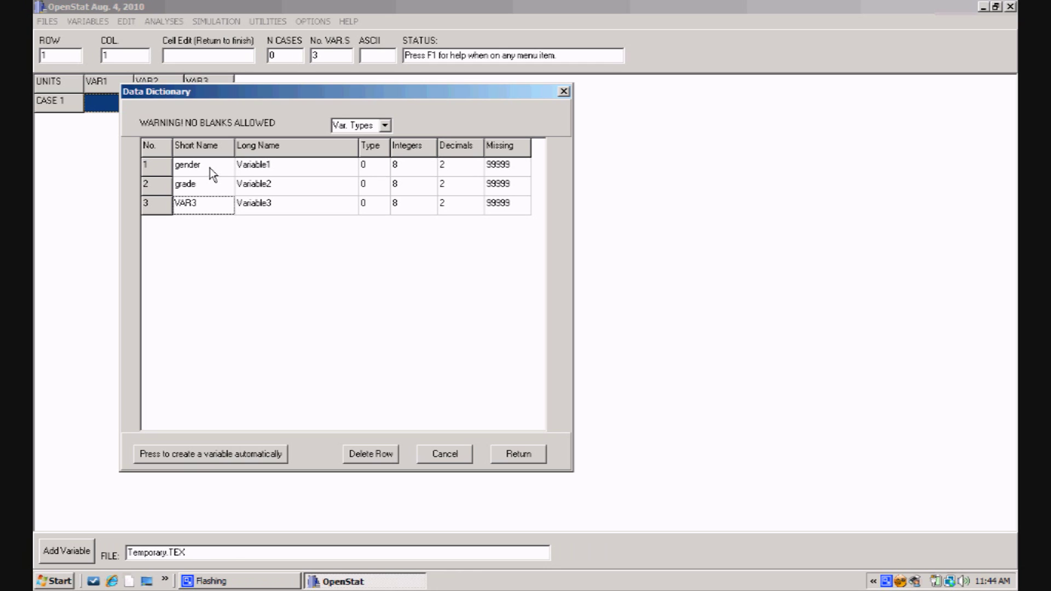
type("score")
left_click(294, 164)
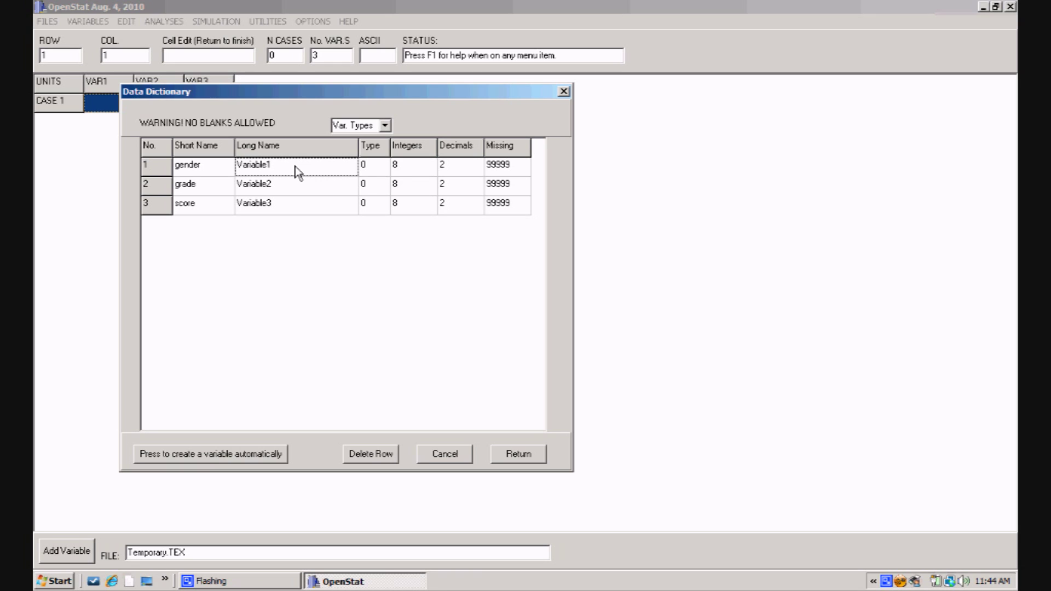
Step: Give the gender variable the long name male=1&female=2
type("ma")
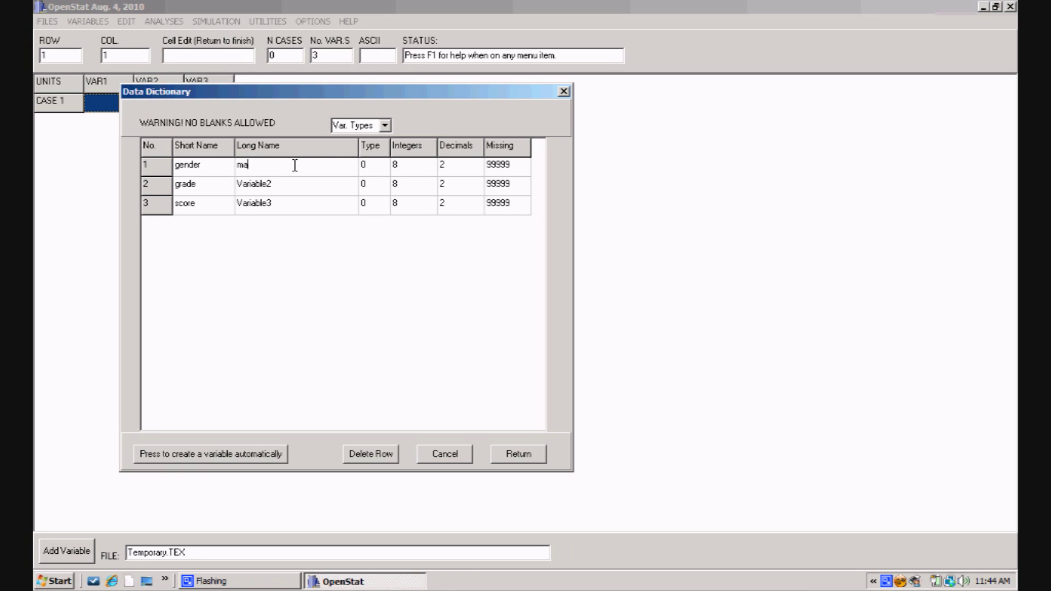
type("le=1&female=22")
left_click(300, 185)
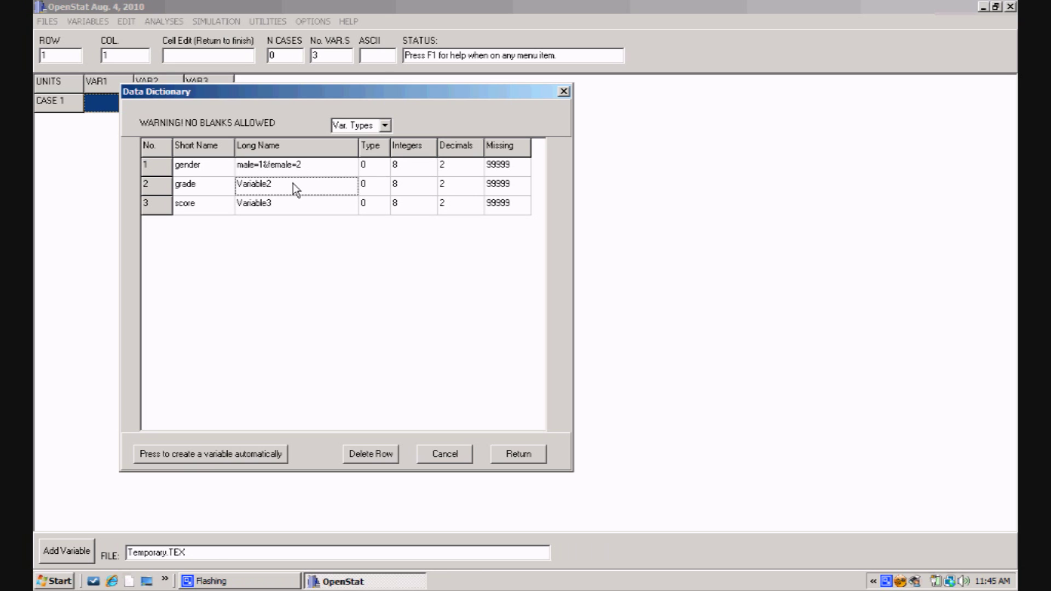
Step: Give grade the long name three_six_nine and score the long name NationalReadingTest
left_click(293, 186)
type("three")
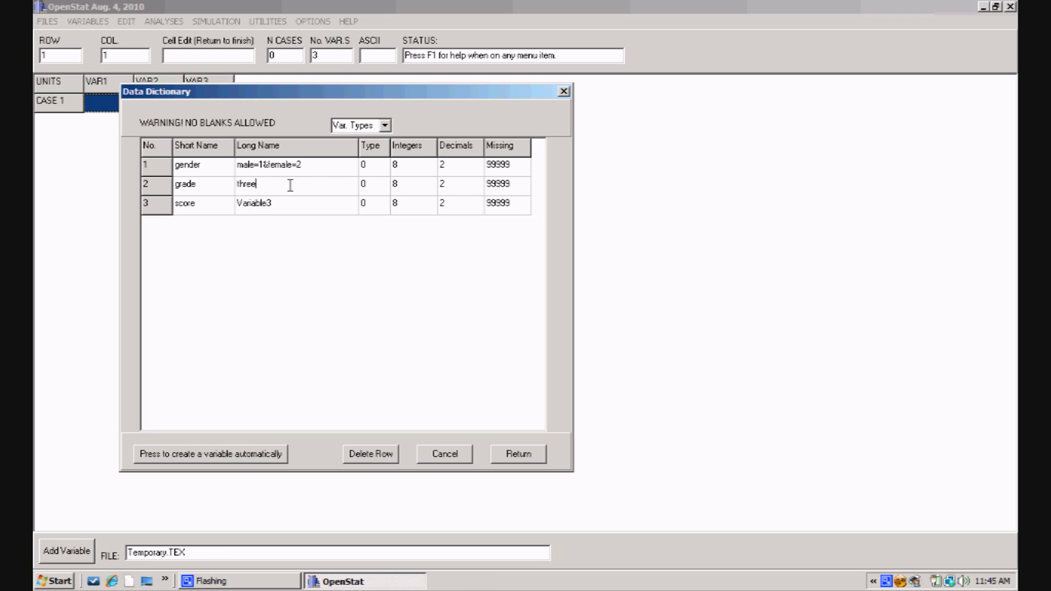
type("_six_nine")
left_click(327, 211)
type("NationalReadingTest")
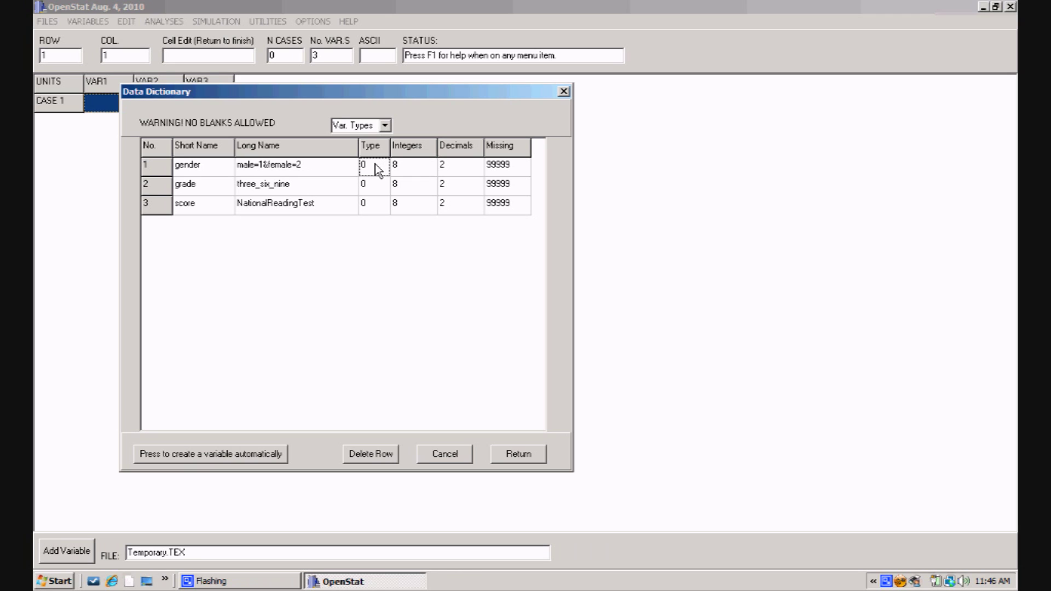
left_click(384, 125)
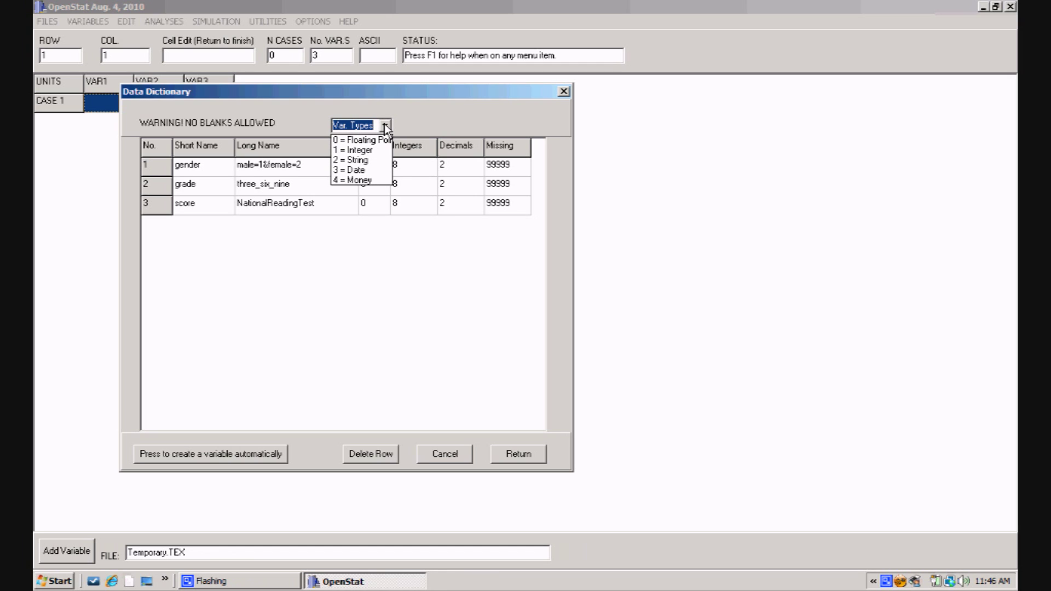
Step: Make gender and grade Integer type (1) with 0 decimals
left_click(360, 151)
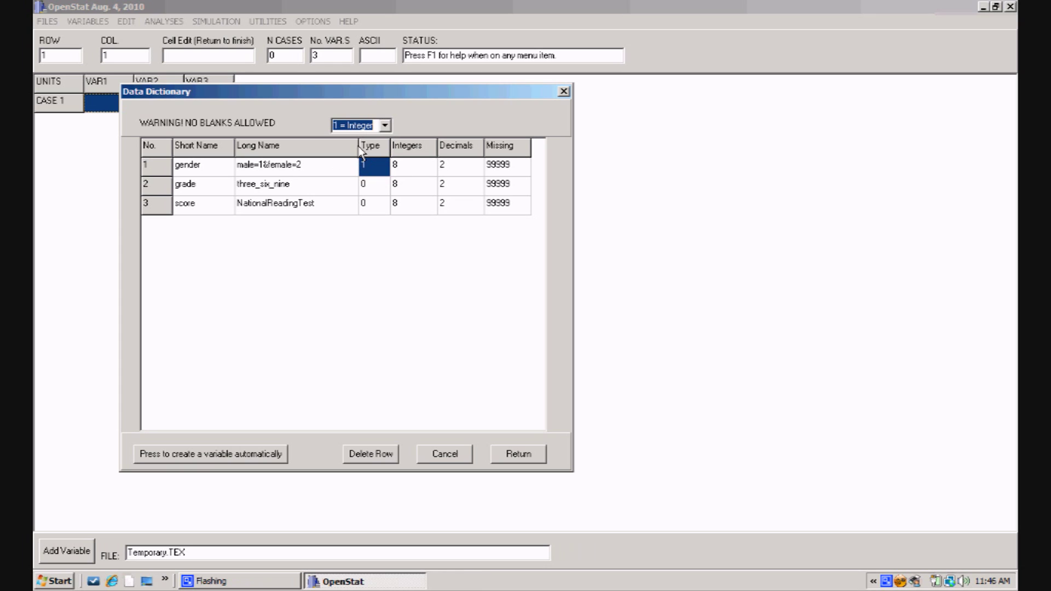
left_click(373, 189)
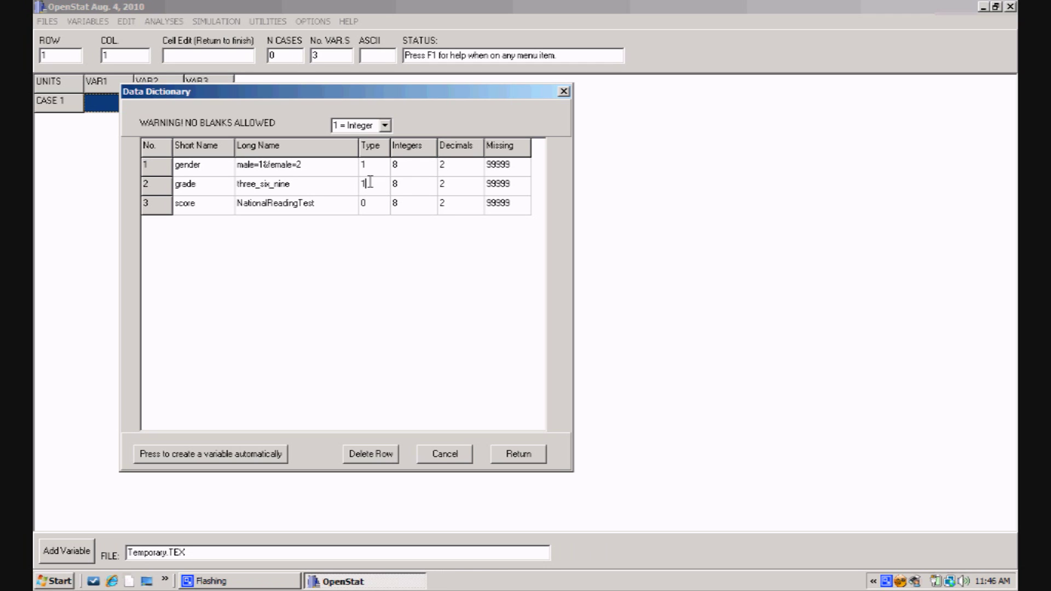
type("1")
left_click(457, 165)
left_click(456, 184)
type("0")
Step: Accept the variable definitions and close the Data Dictionary with Return
left_click(518, 455)
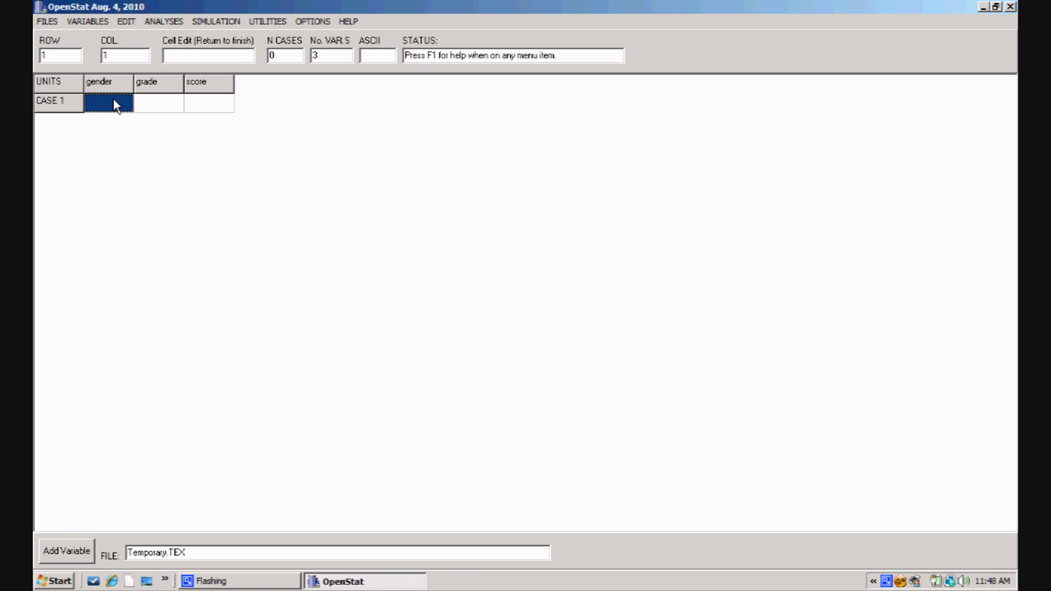
Step: Enter the first case: gender 1, grade 1, score 3.1
type("1")
key("Tab")
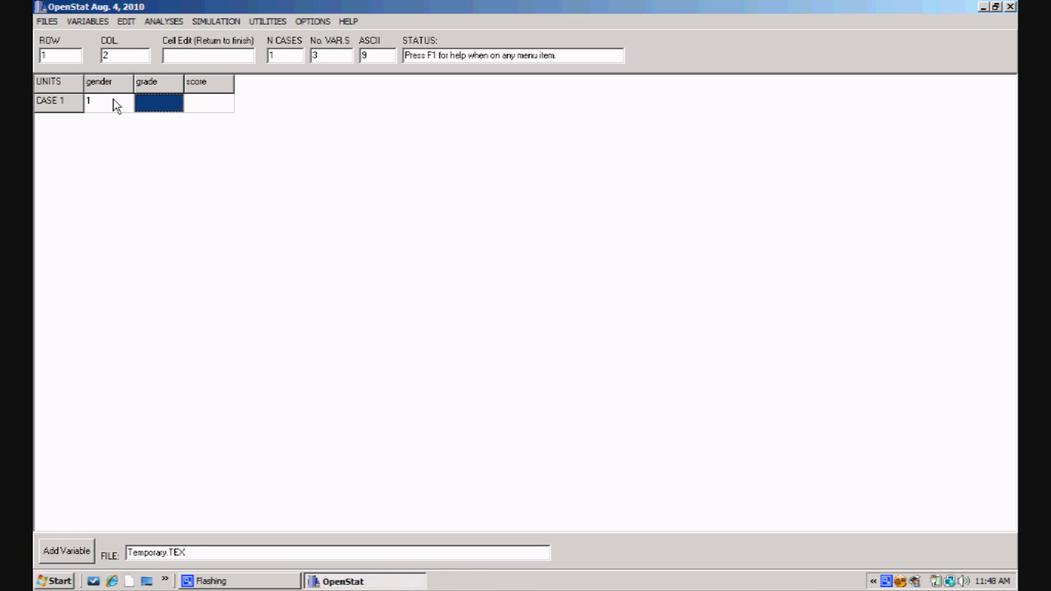
type("1")
key("Tab")
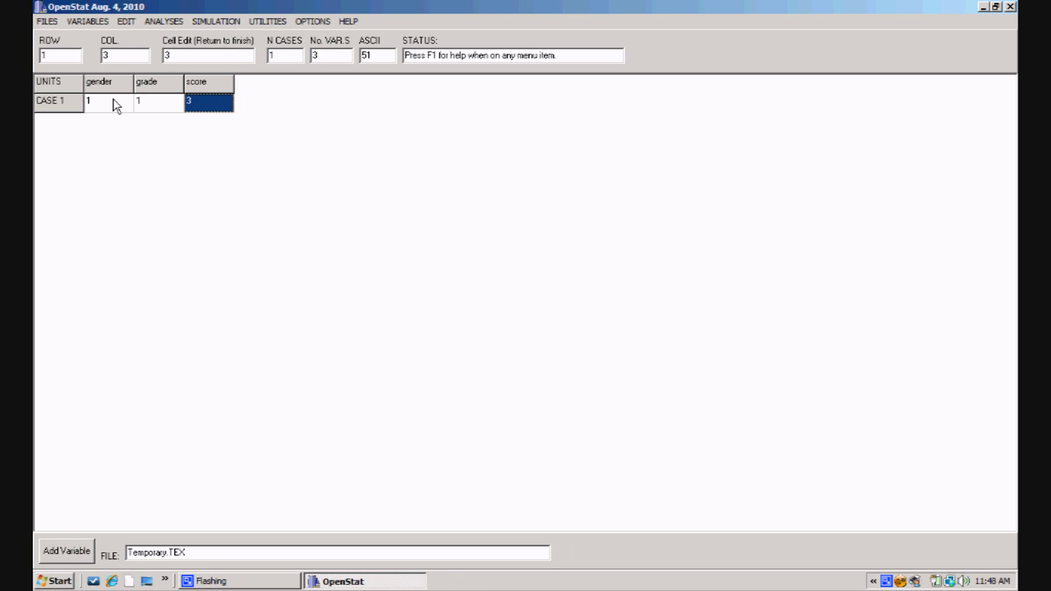
type(".1")
left_click(116, 105)
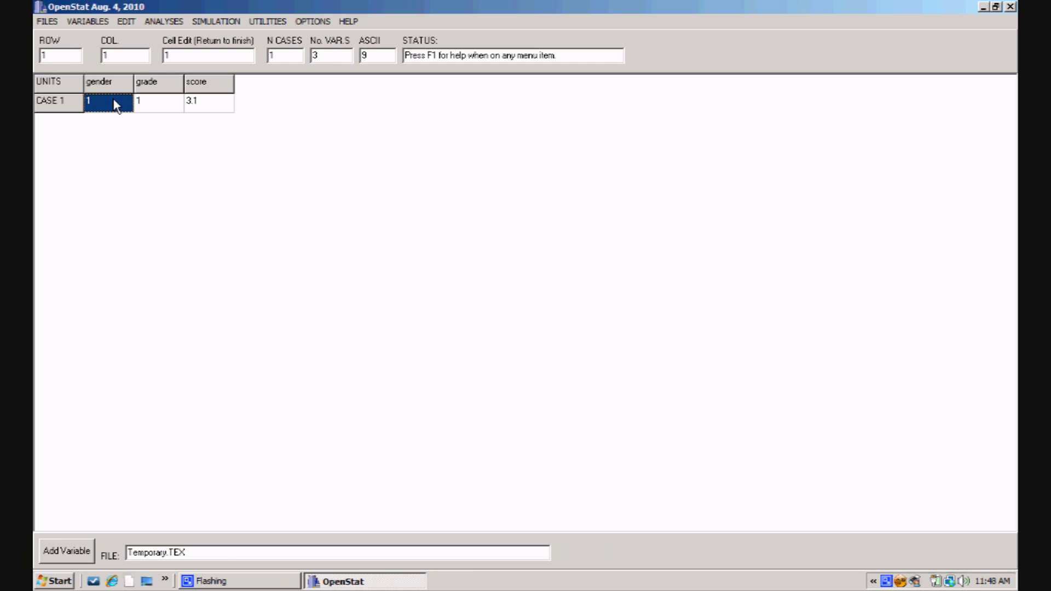
Step: Add empty case rows and enter the second case: gender 1, grade 1, score 2.4
key("Down")
key("Down")
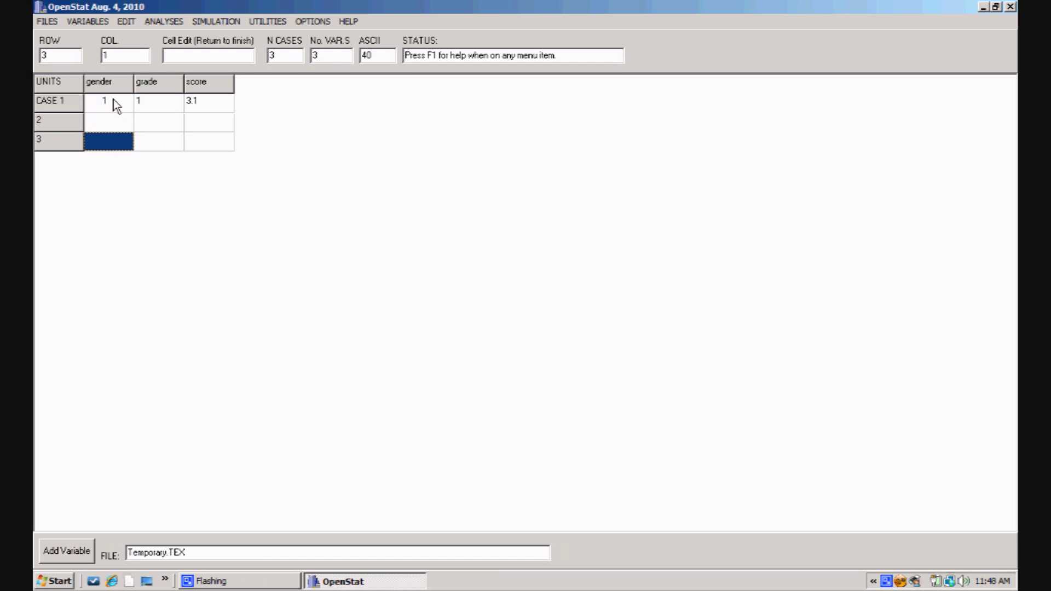
key("Down")
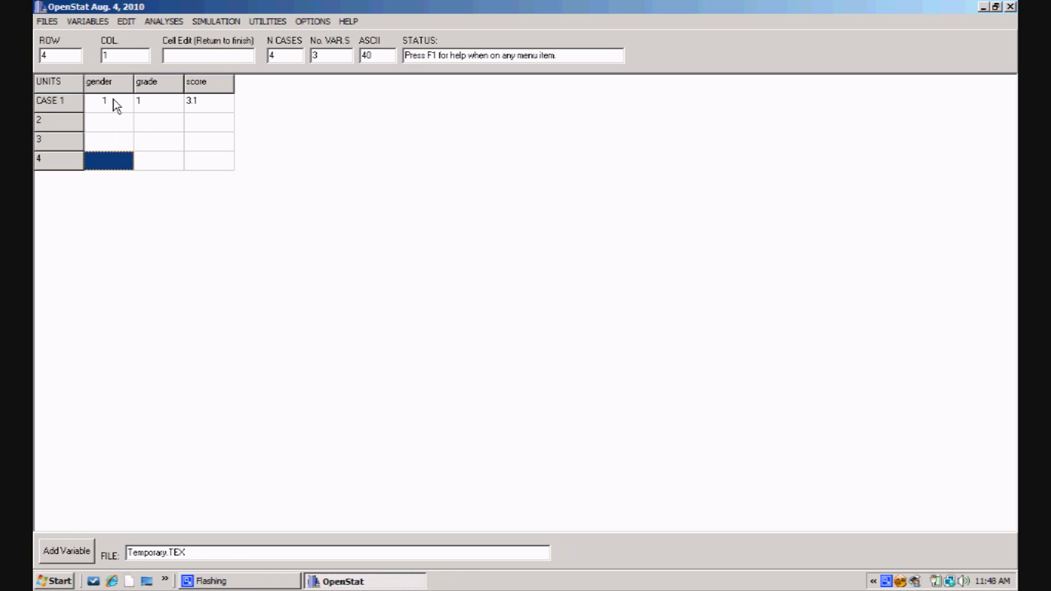
key("Up")
key("Up")
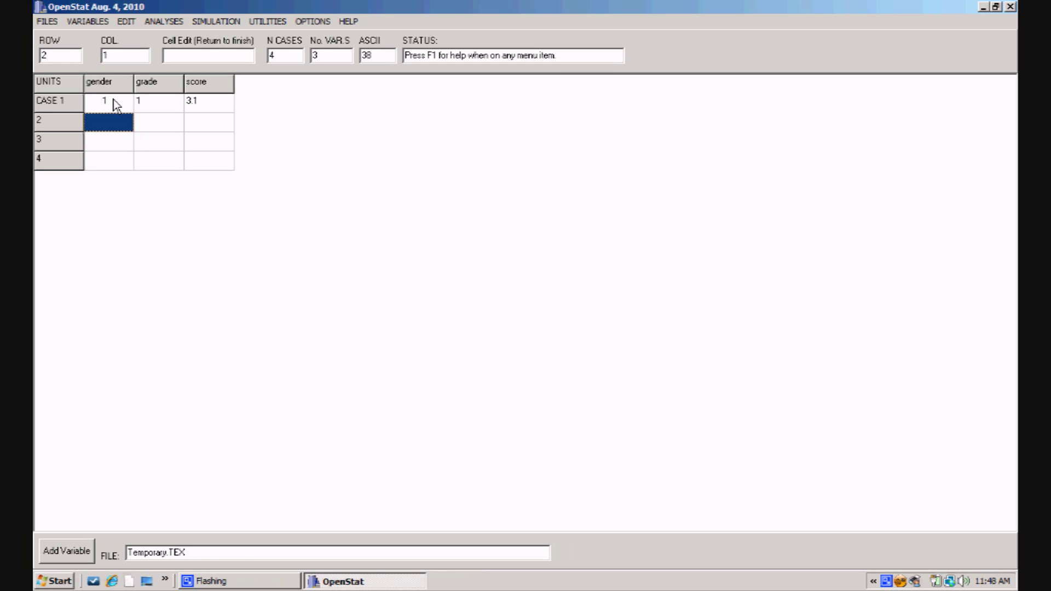
type("1")
key("Return")
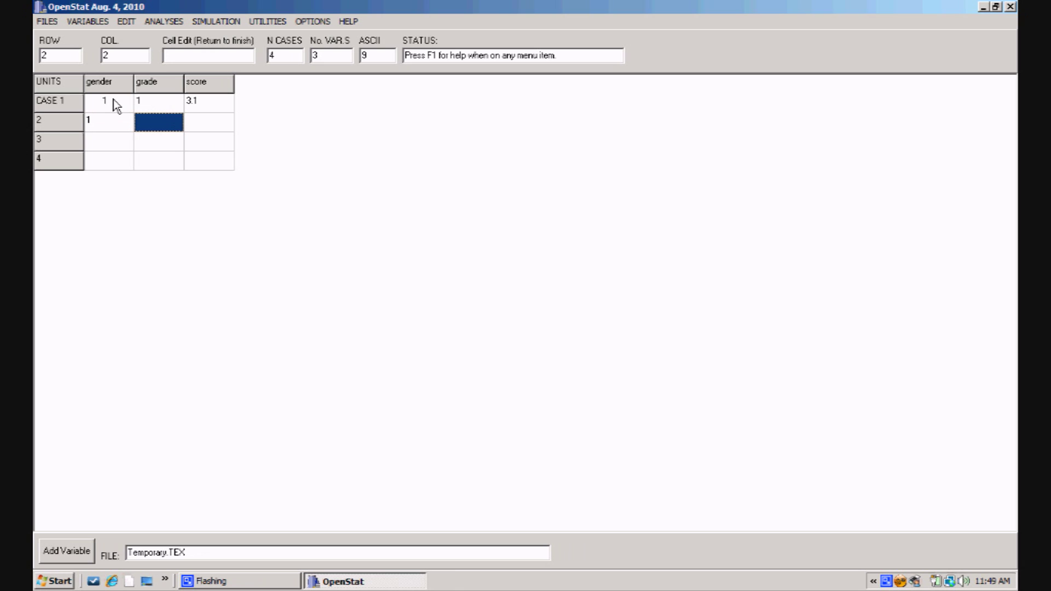
type("1")
key("Tab")
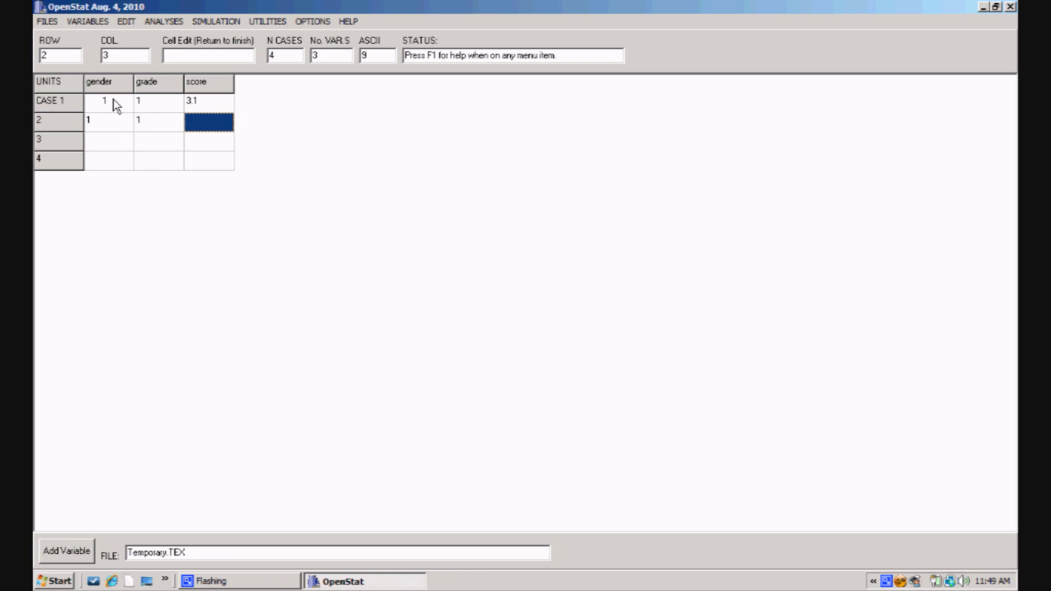
type("2.4")
key("Tab")
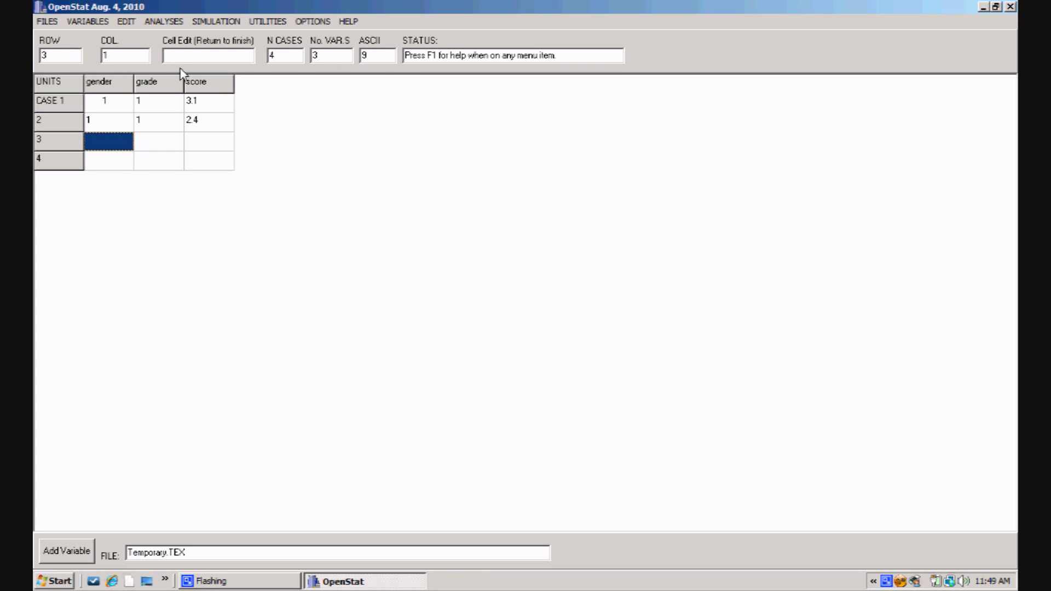
Step: Enter the third case as gender 1, grade 1, score 3,7
type("1")
key("Tab")
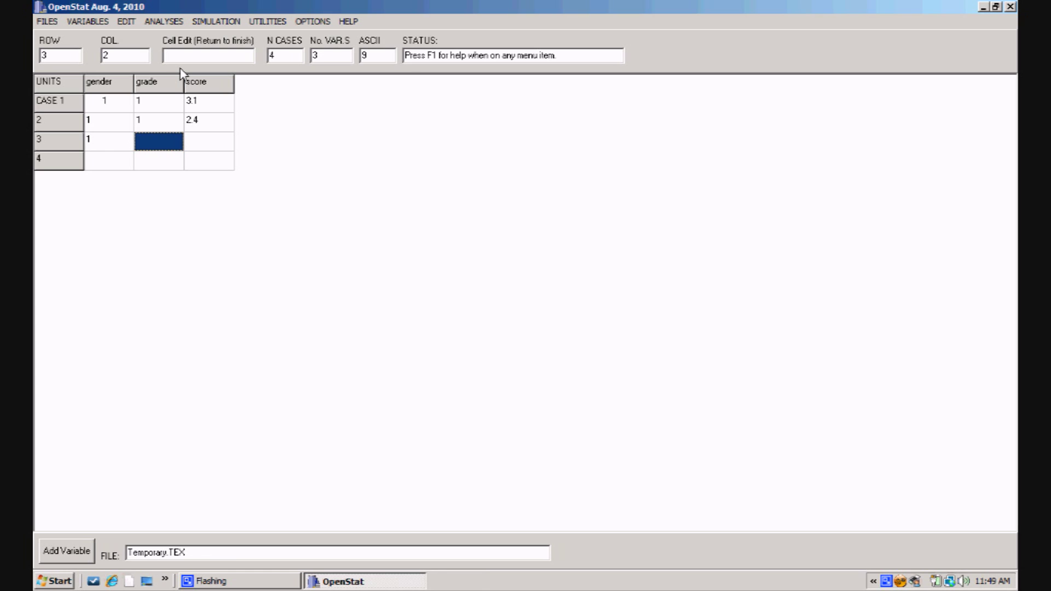
type("1")
key("Tab")
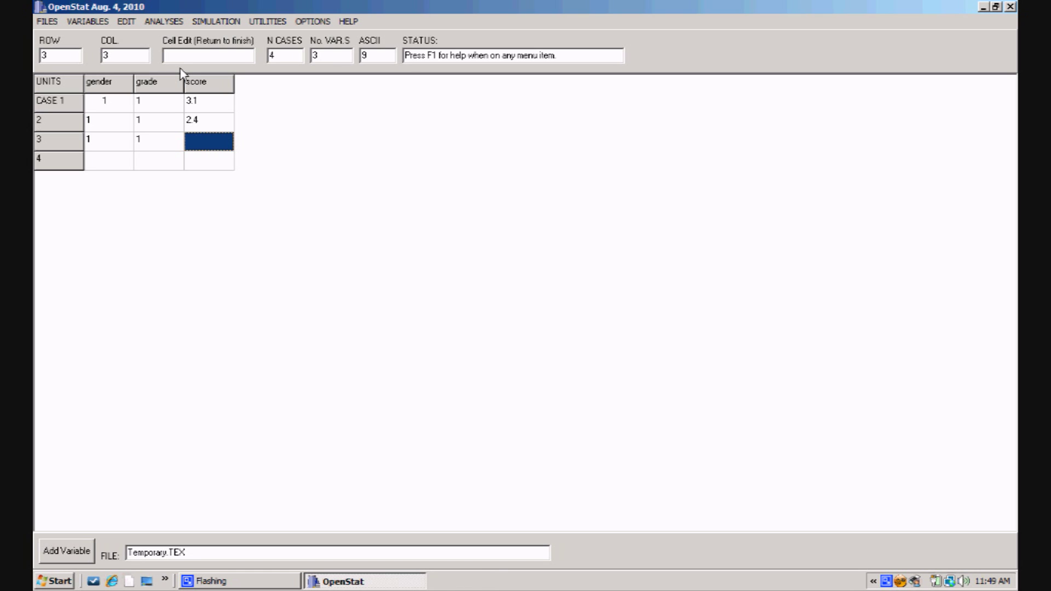
type("3.")
key("BackSpace")
type(",7")
key("Tab")
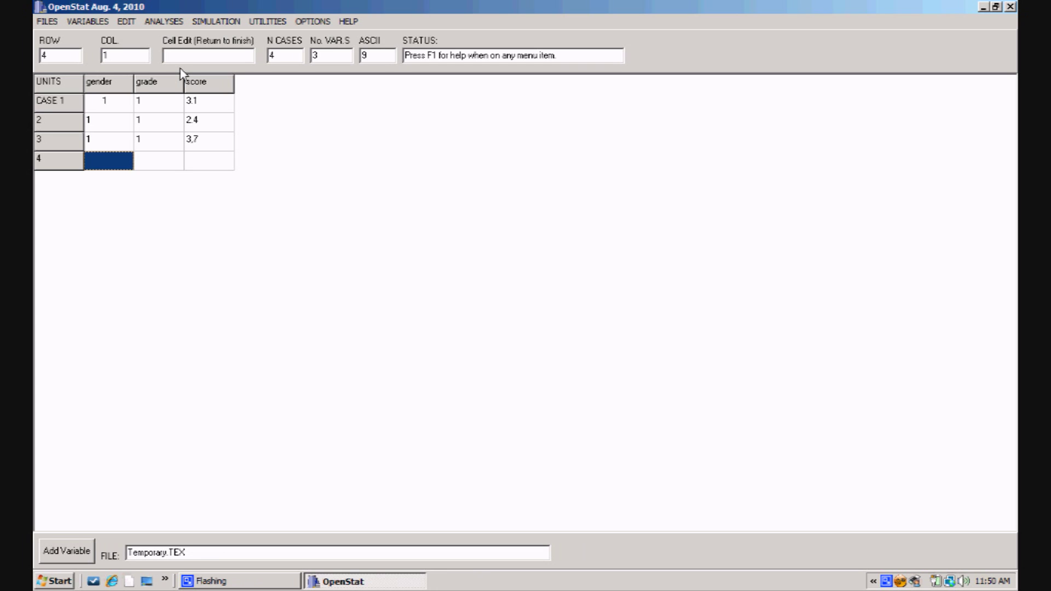
Step: Return to the third case's score cell and commit the 3,7 value
key("Up")
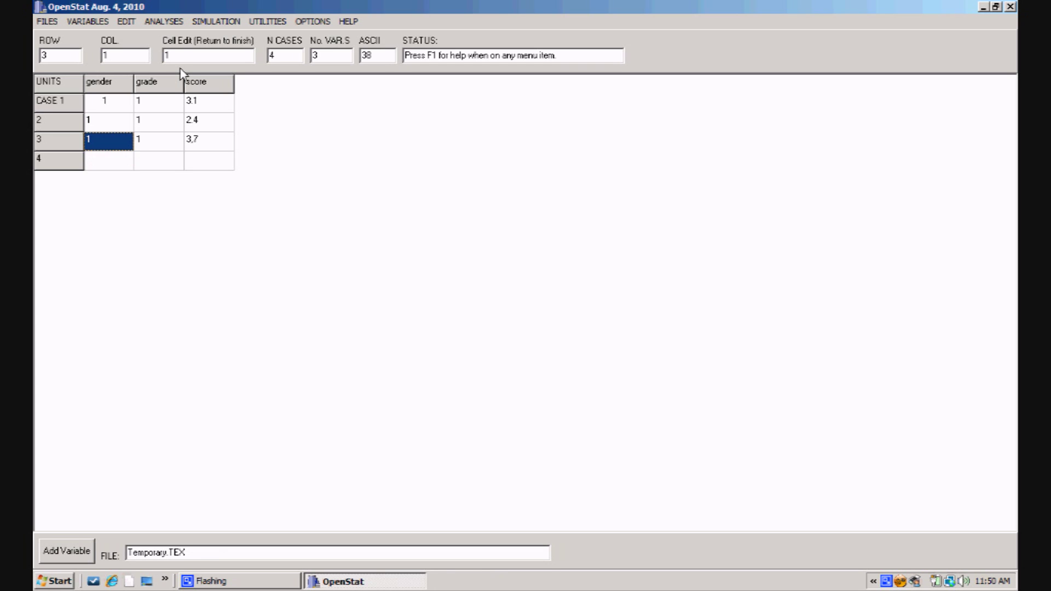
key("Right")
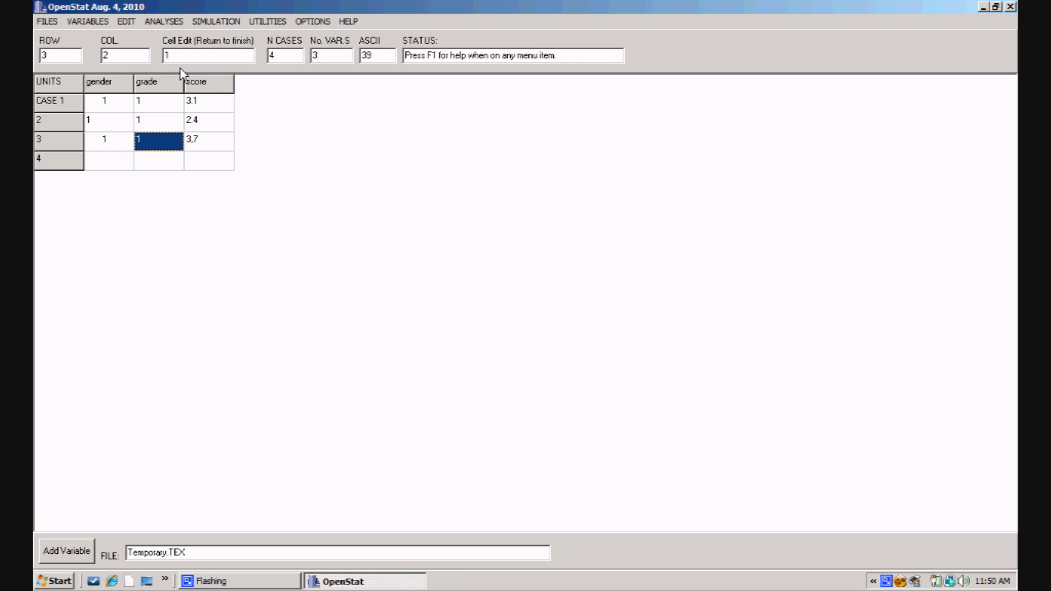
key("Right")
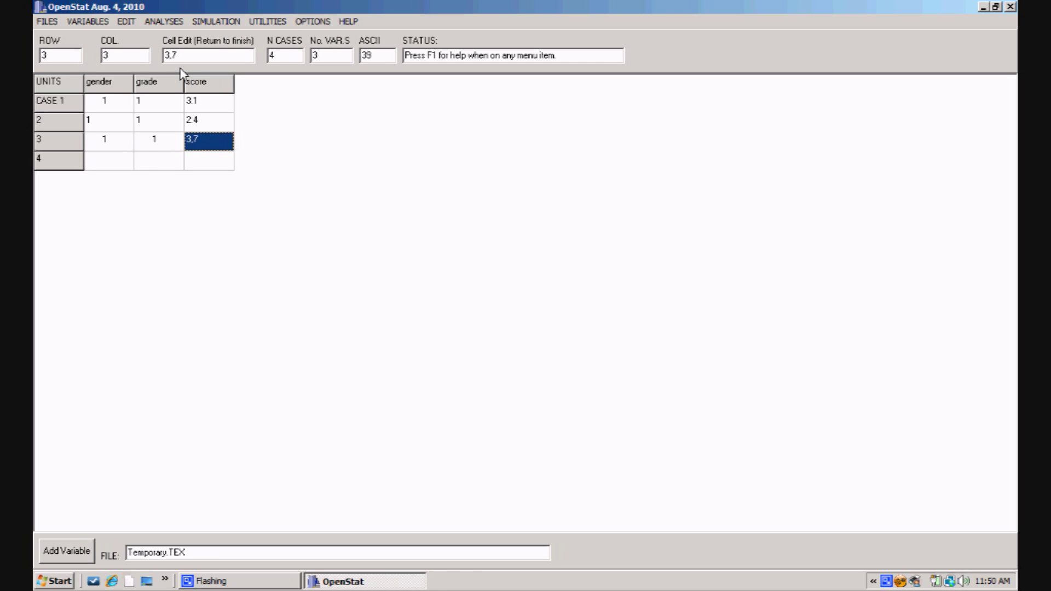
key("Down")
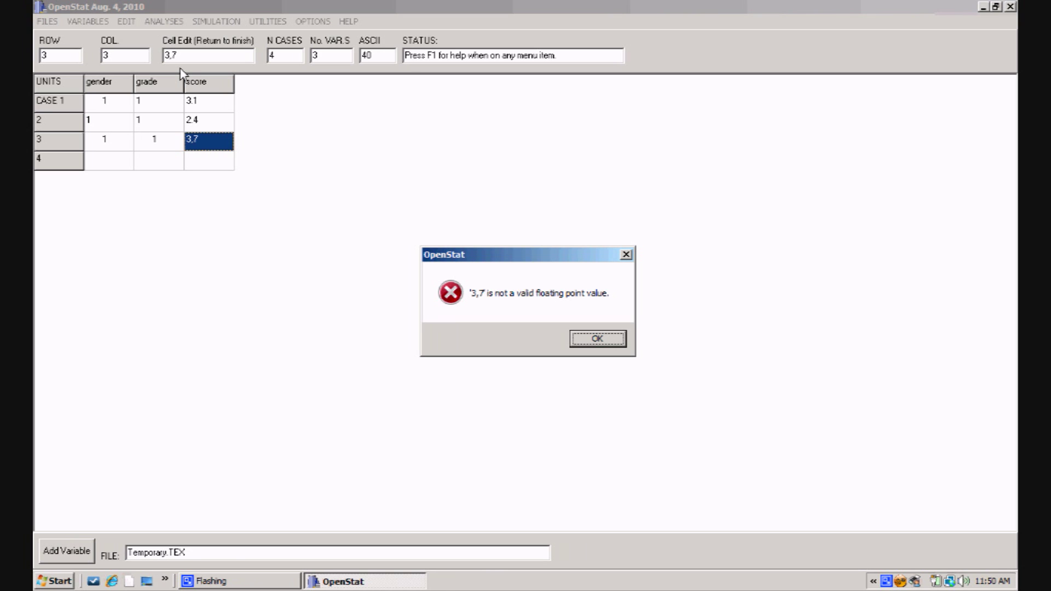
Step: Dismiss the '3,7 is not a valid floating point value' error
left_click(589, 339)
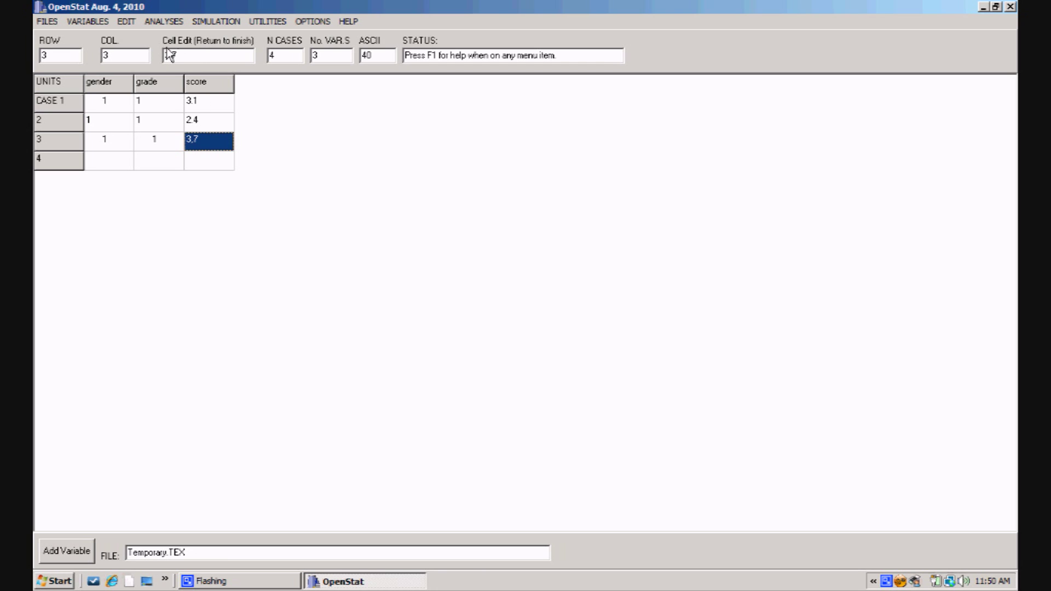
Step: Correct the third score to 3.7 via Cell Edit, so scores read 3.10, 2.40, 3.70
left_click(208, 55)
type("3.7")
key("Return")
key("Right")
key("Down")
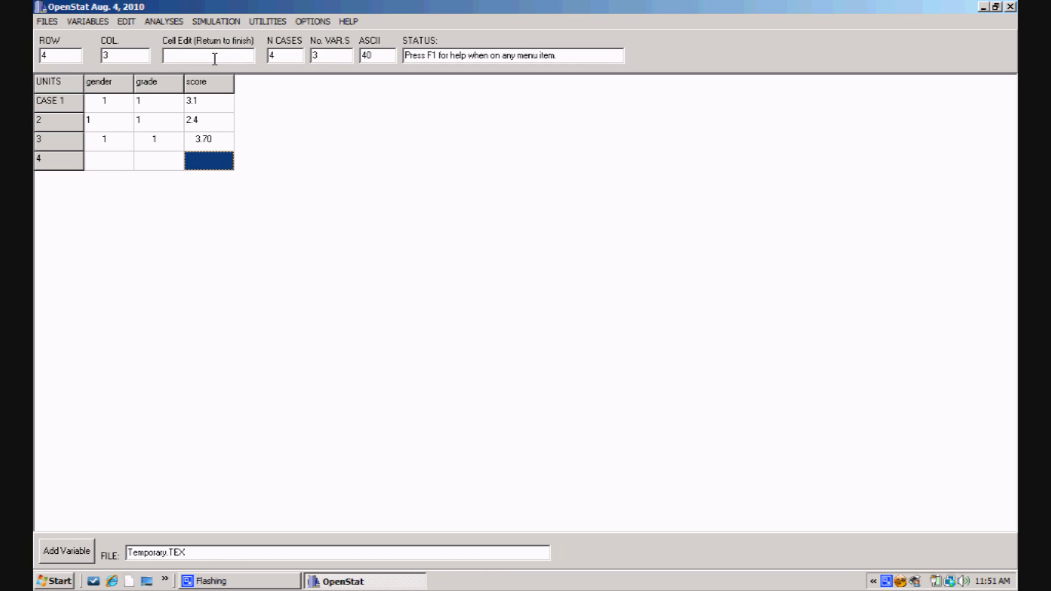
key("Up")
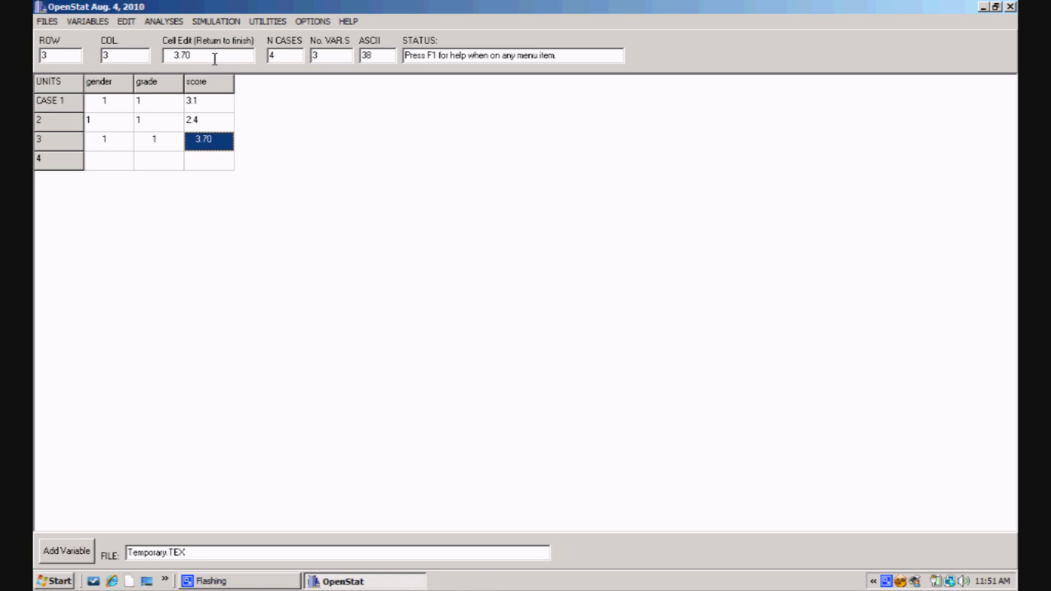
key("Up")
key("Up")
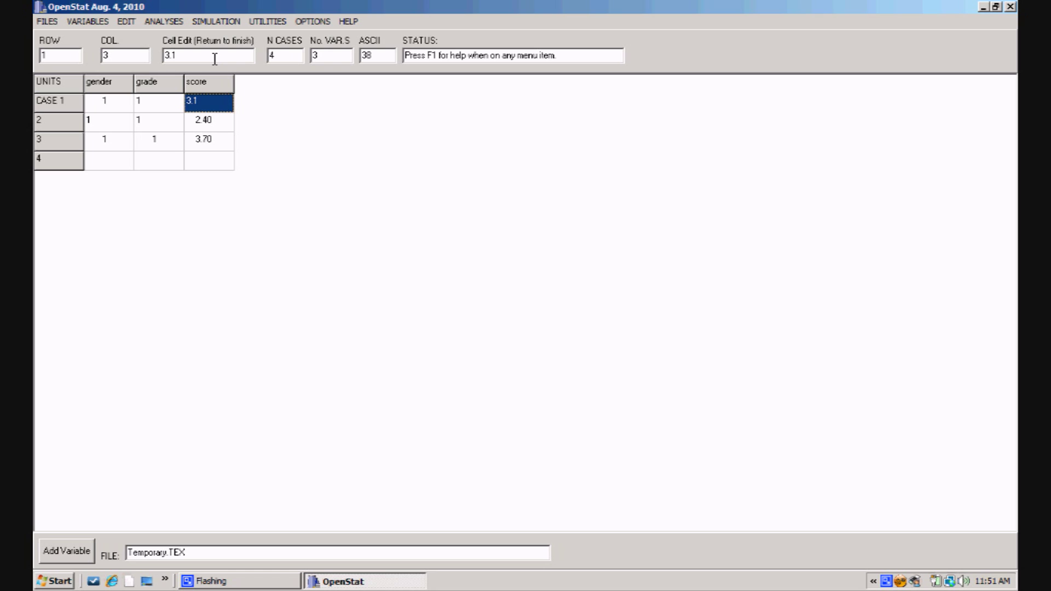
key("Down")
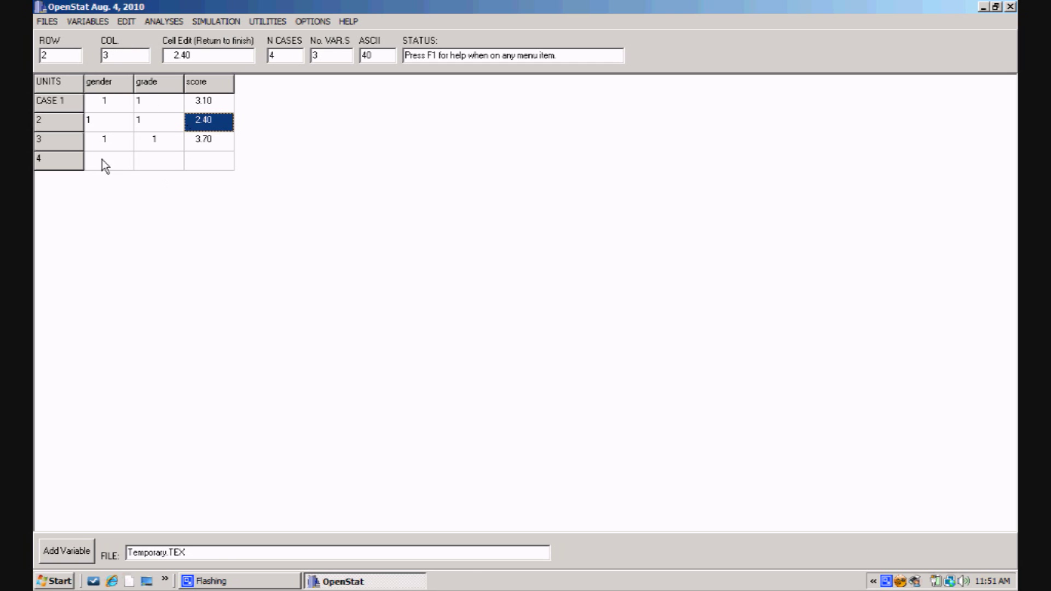
Step: Apply EDIT > Format Grid Values so every grid value, including scores 3.10, 2.40, 3.70, is formatted uniformly
left_click(127, 22)
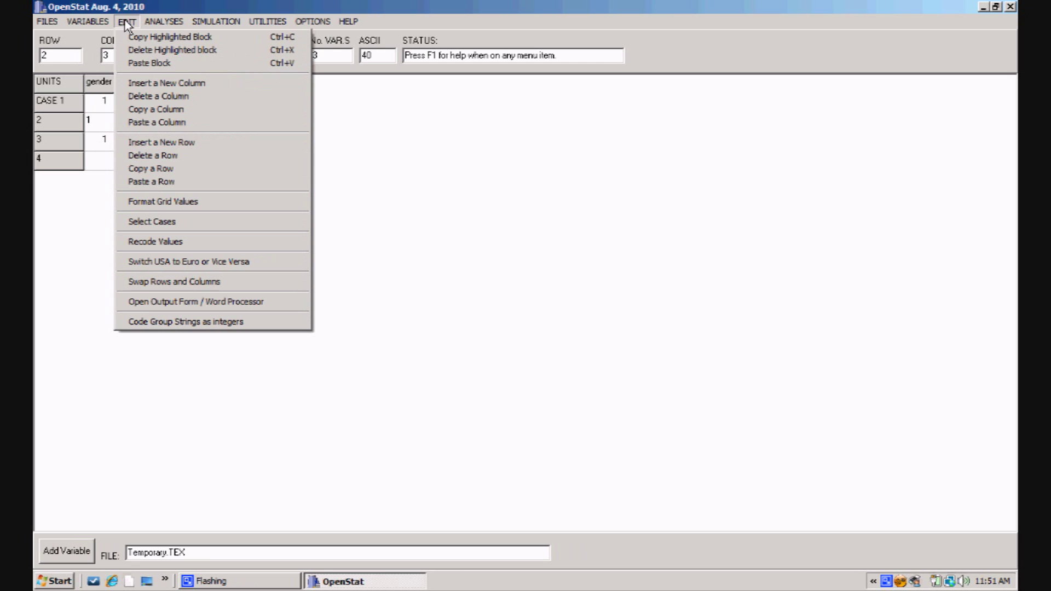
left_click(159, 202)
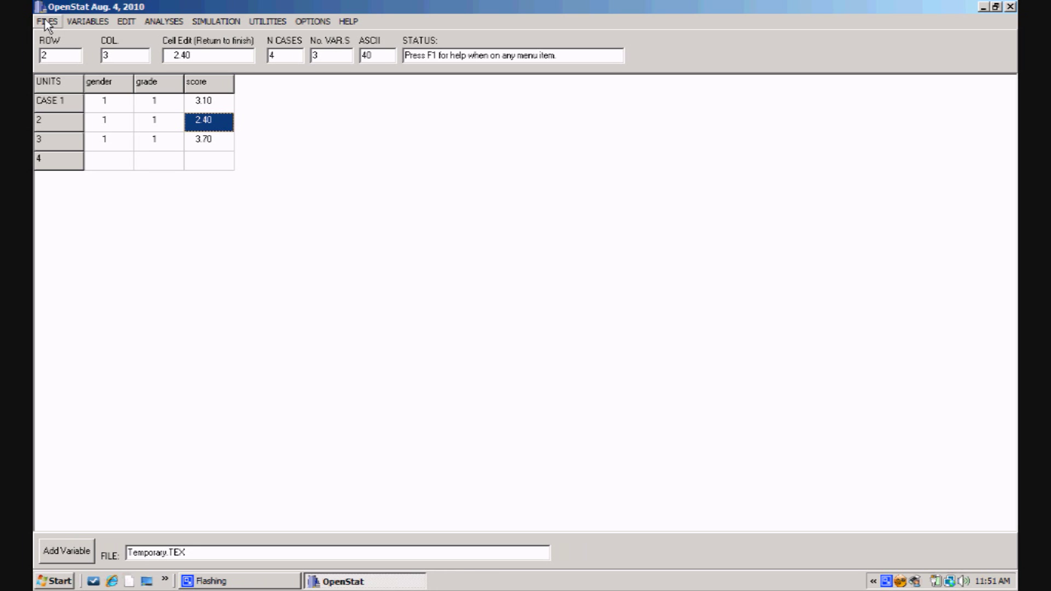
Step: Close the current data and reopen Temporary.TEX from Documents, loading all 18 gender, grade and score cases
left_click(46, 22)
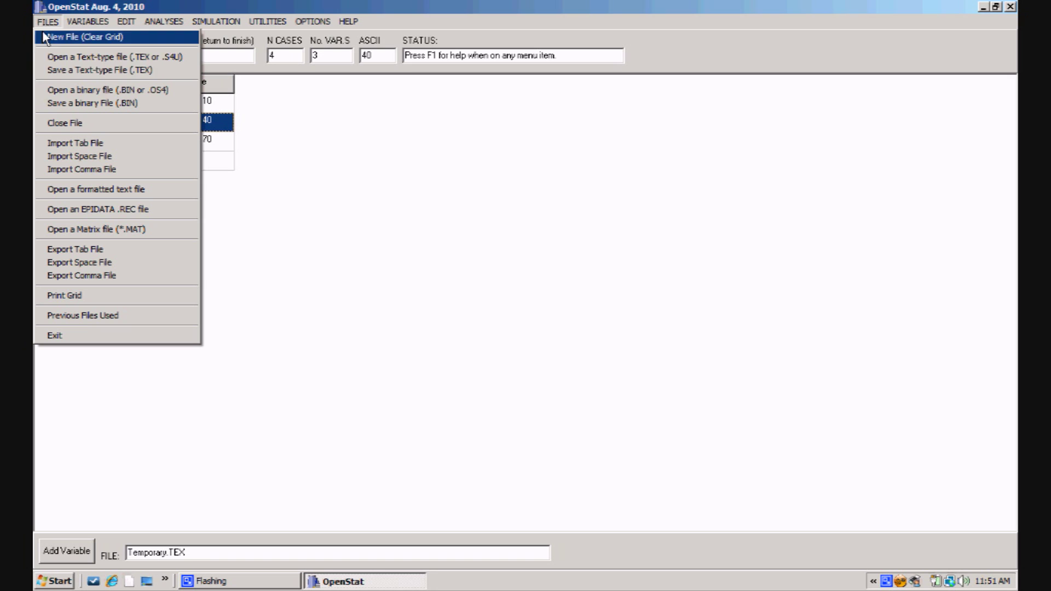
left_click(65, 124)
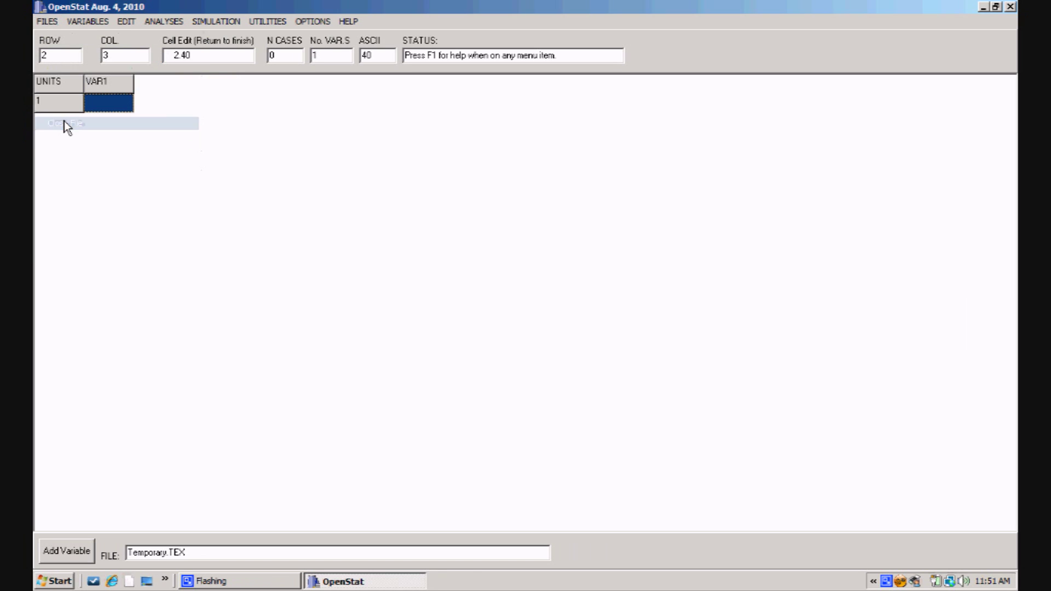
left_click(44, 22)
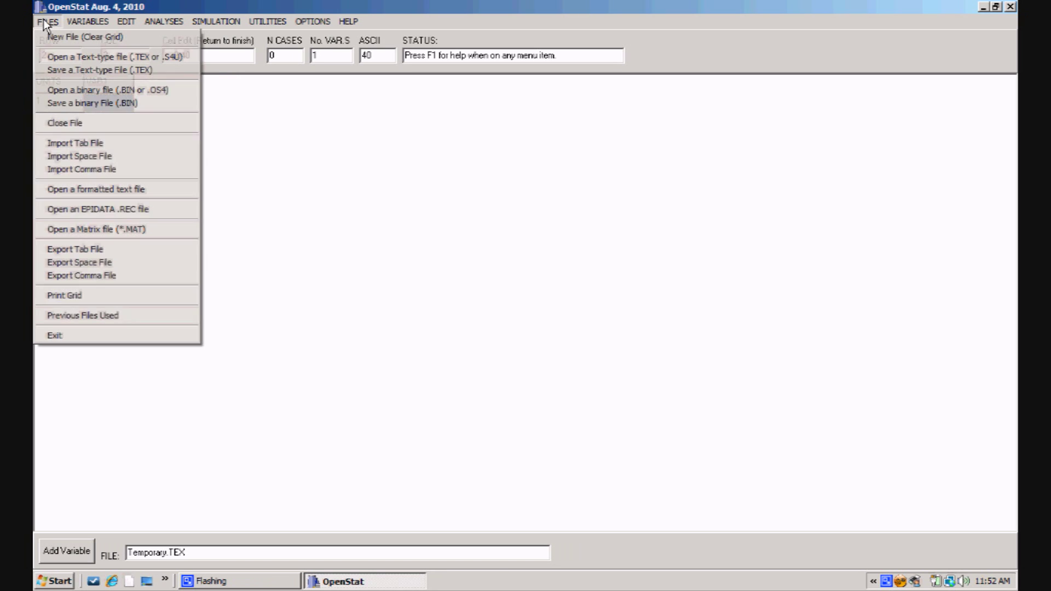
left_click(54, 57)
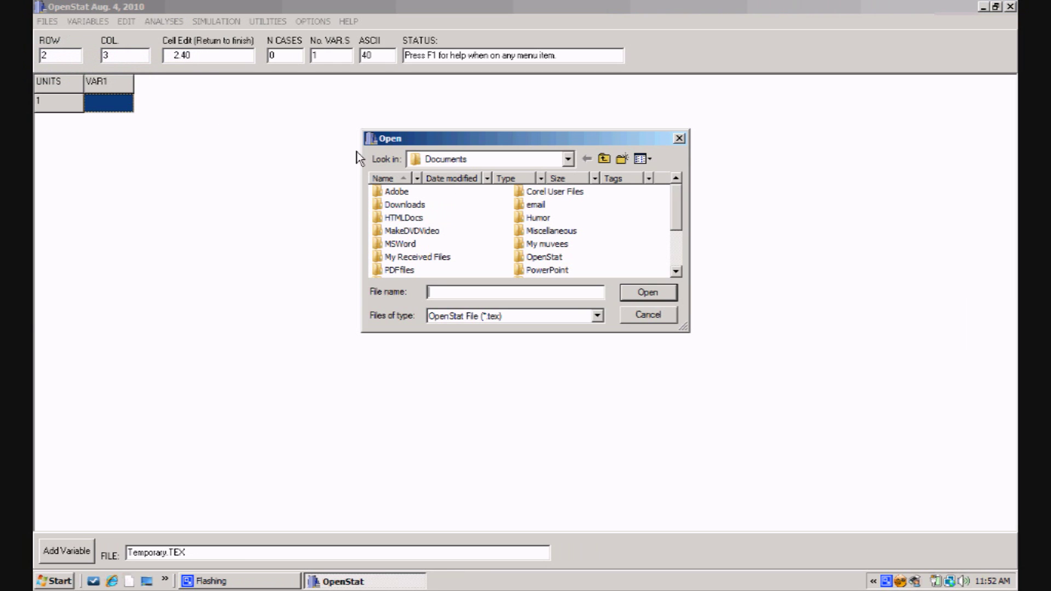
left_click_drag(676, 216, 681, 254)
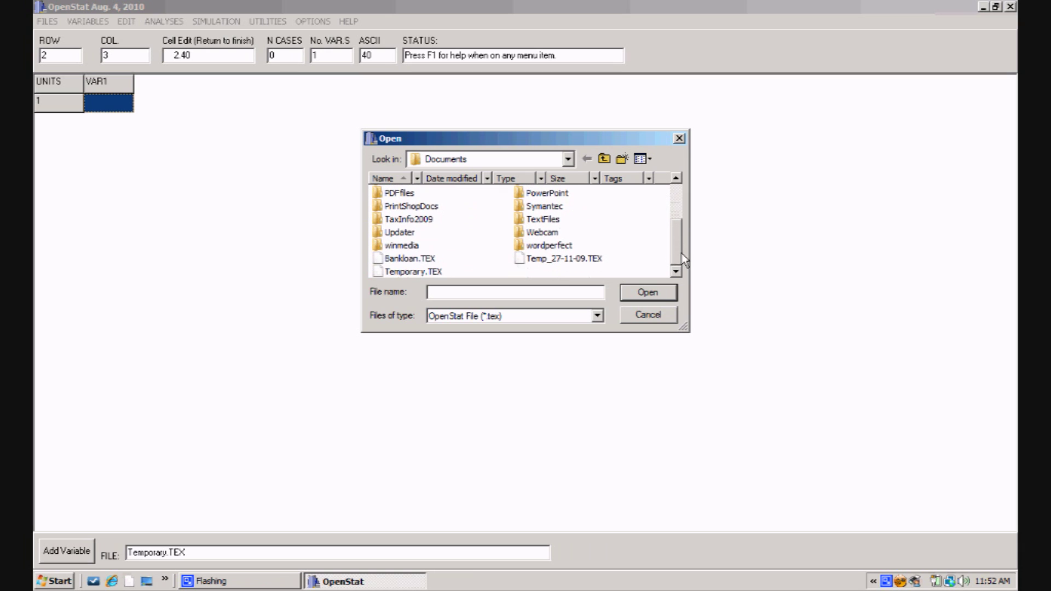
left_click(400, 272)
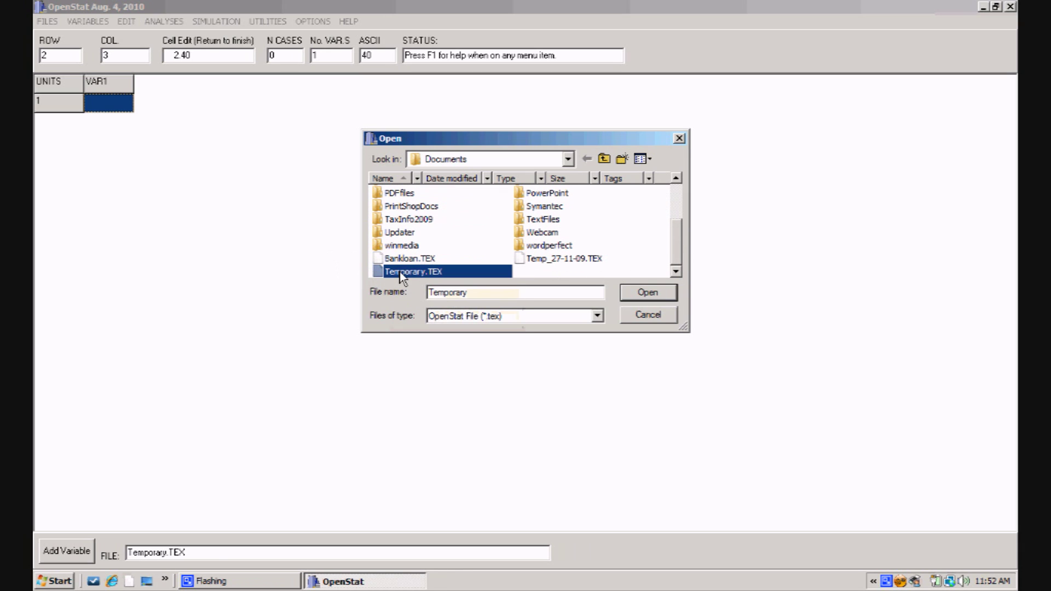
left_click(653, 294)
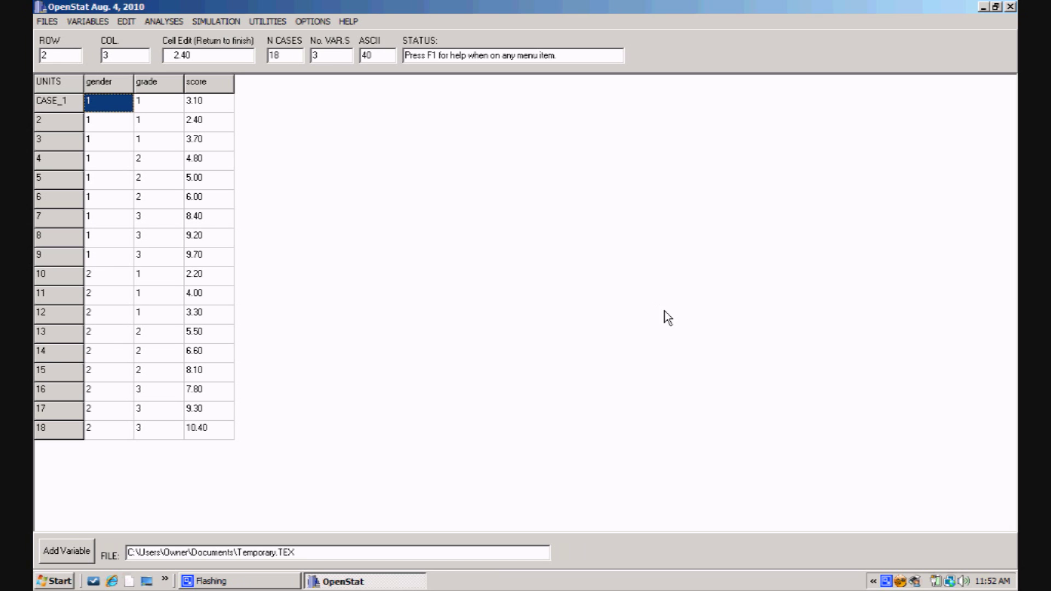
Step: Save the 18-case dataset to Documents as Temporary in OpenStat (*.tex) format
left_click(46, 20)
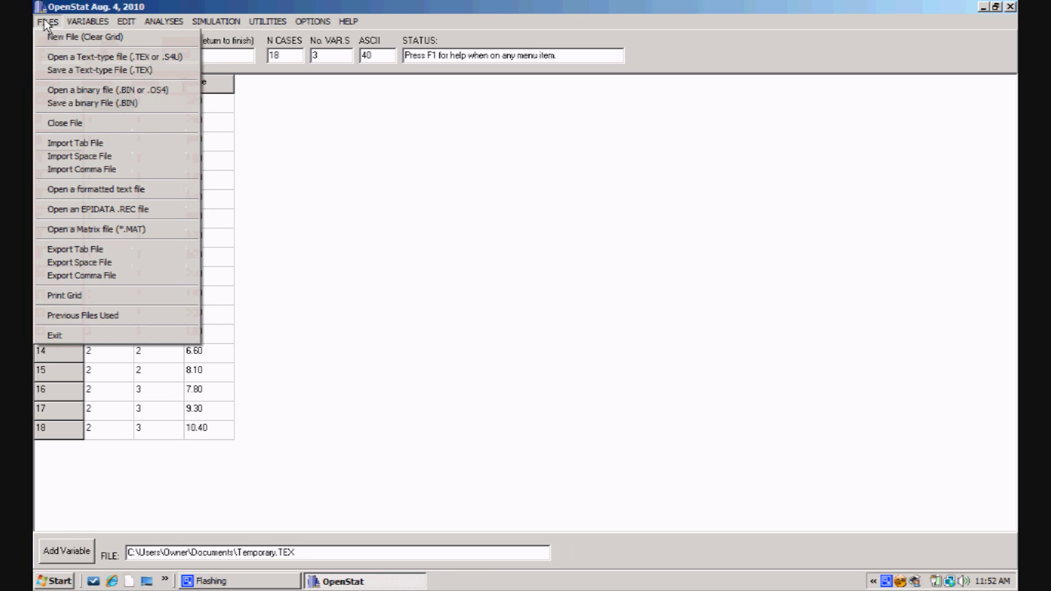
left_click(58, 69)
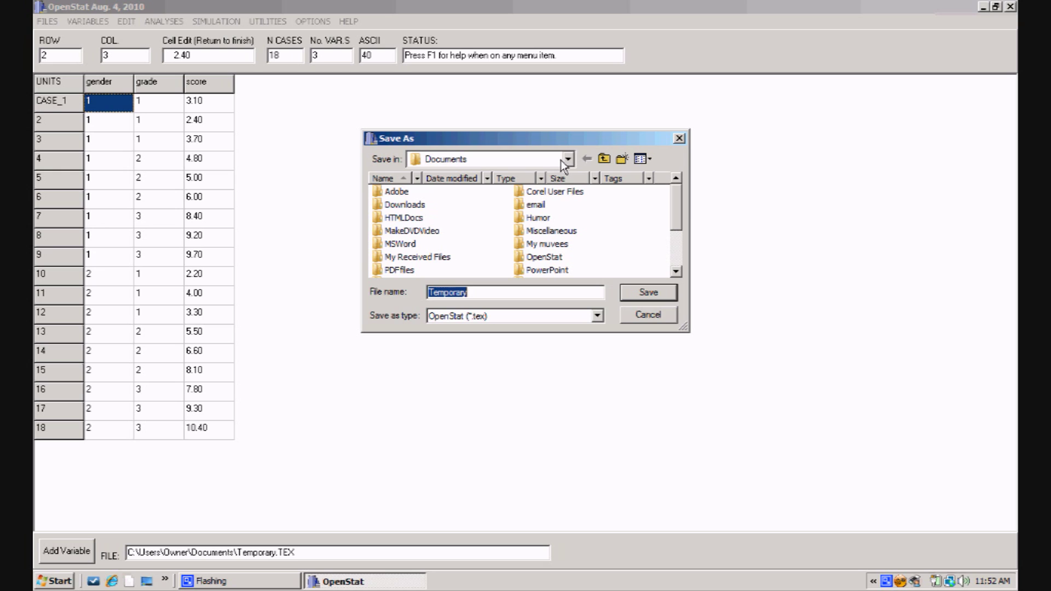
left_click(646, 296)
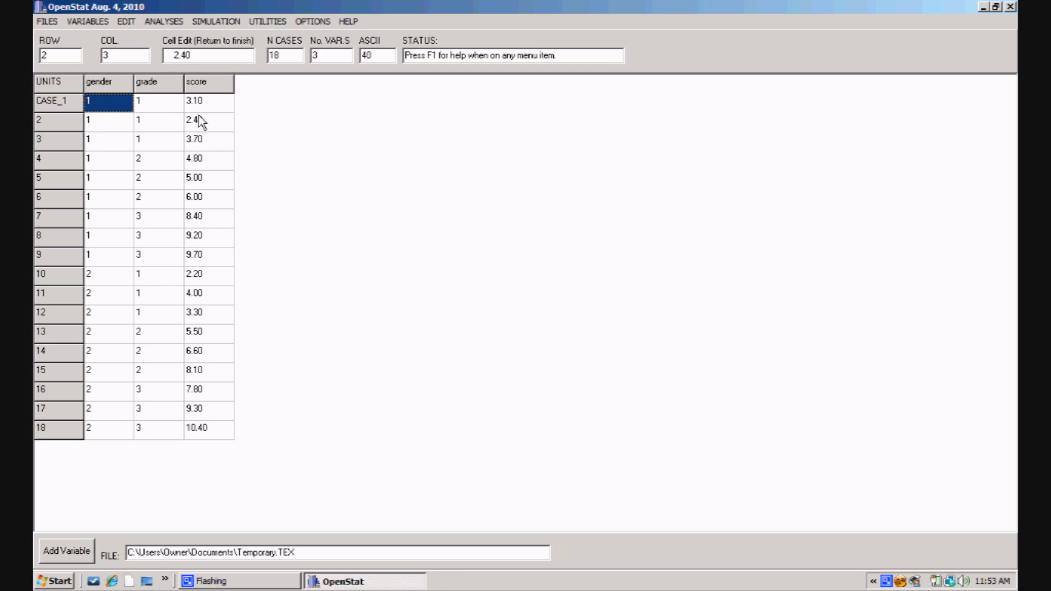
Step: Show the ANALYSES > Comparisons submenu listing single sample, two proportions, two correlations and two means tests
left_click(162, 23)
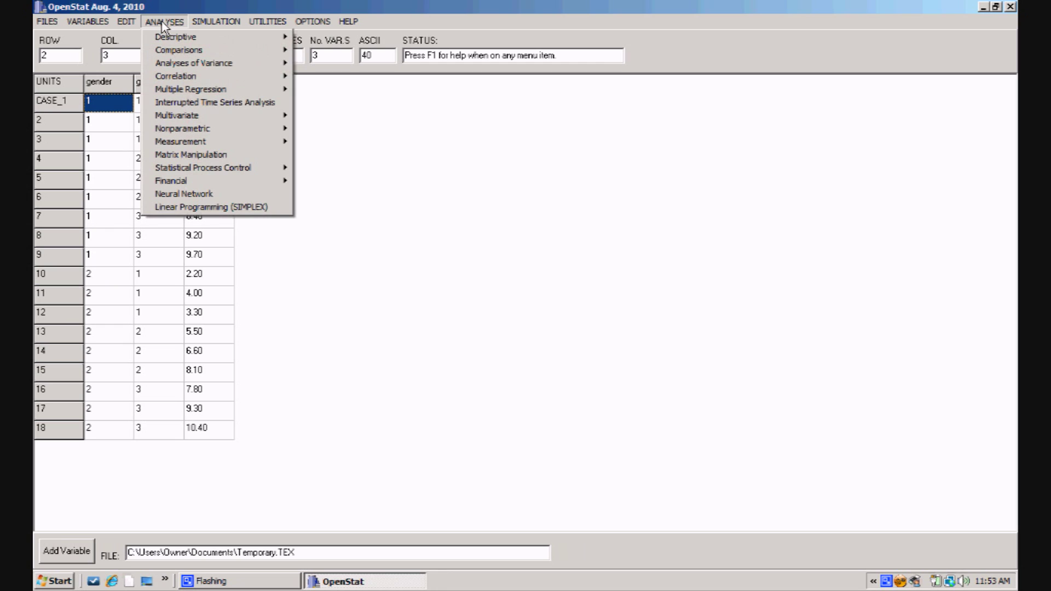
mouse_move(198, 52)
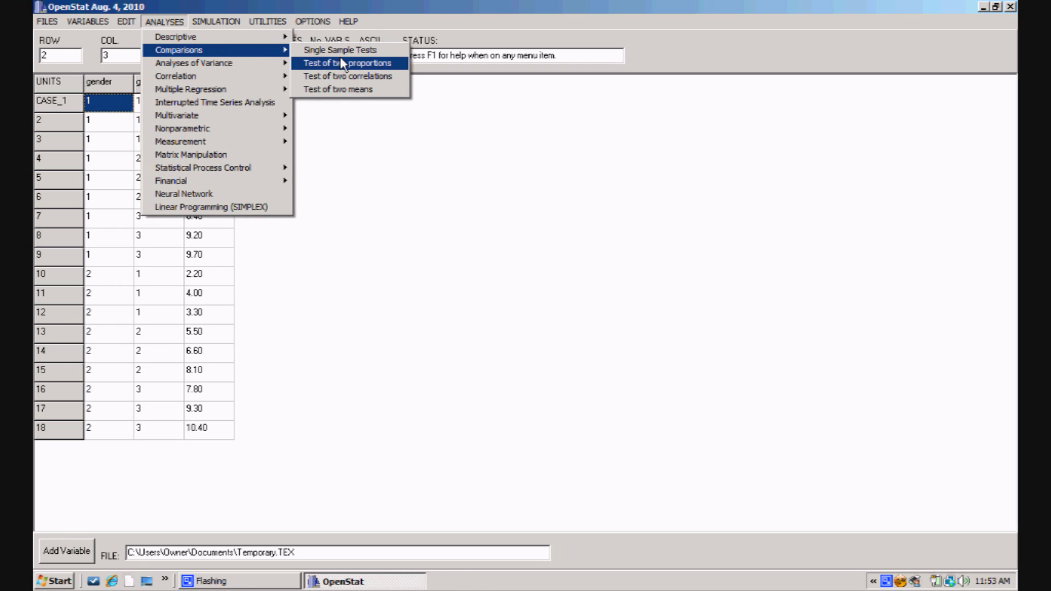
Step: Run a two-means test on grid values comparing score between gender groups 1 and 2
left_click(351, 92)
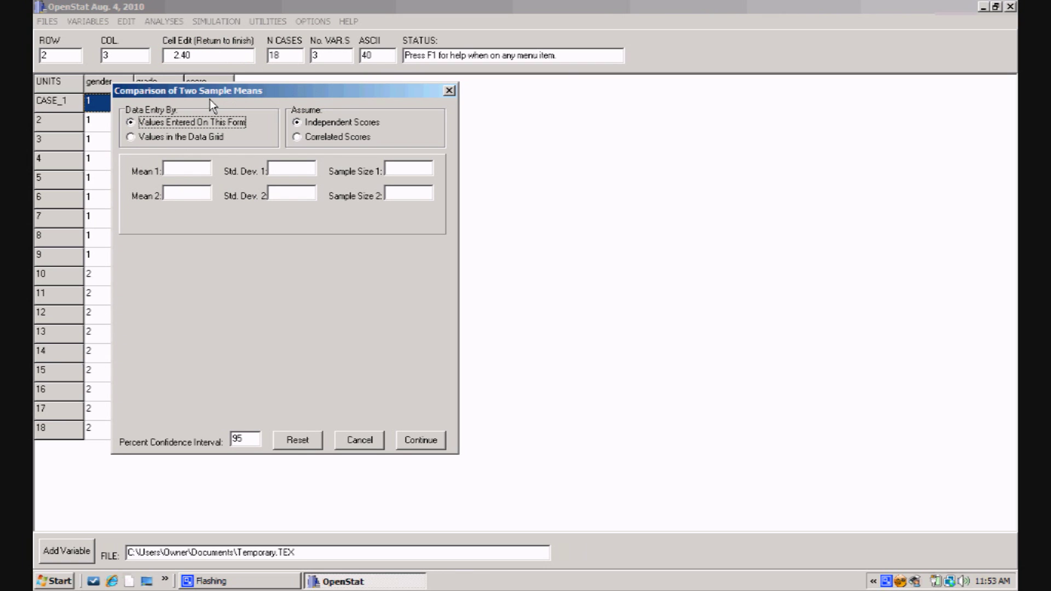
left_click(130, 138)
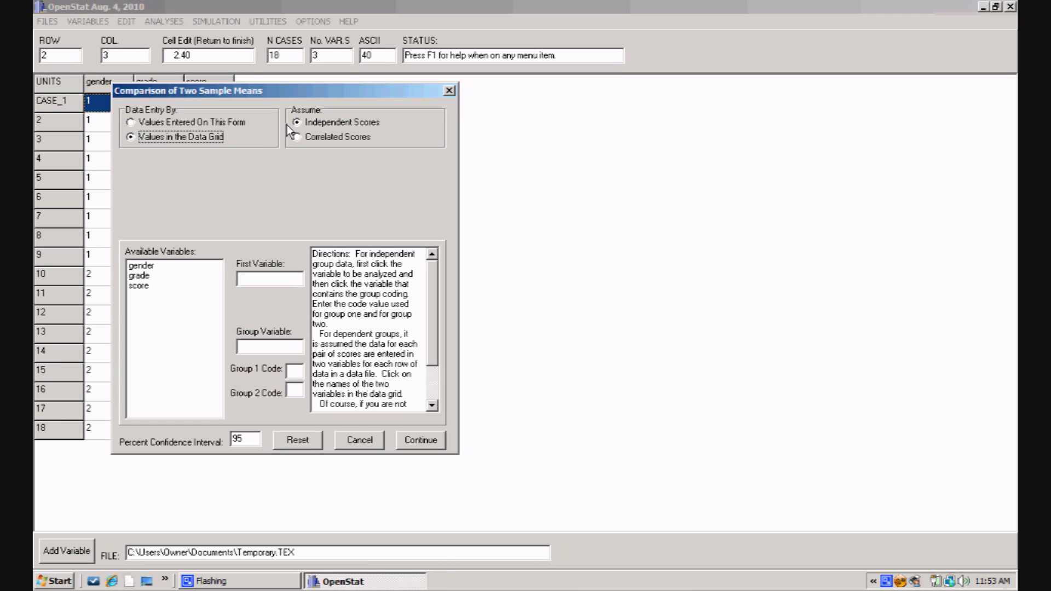
left_click(140, 288)
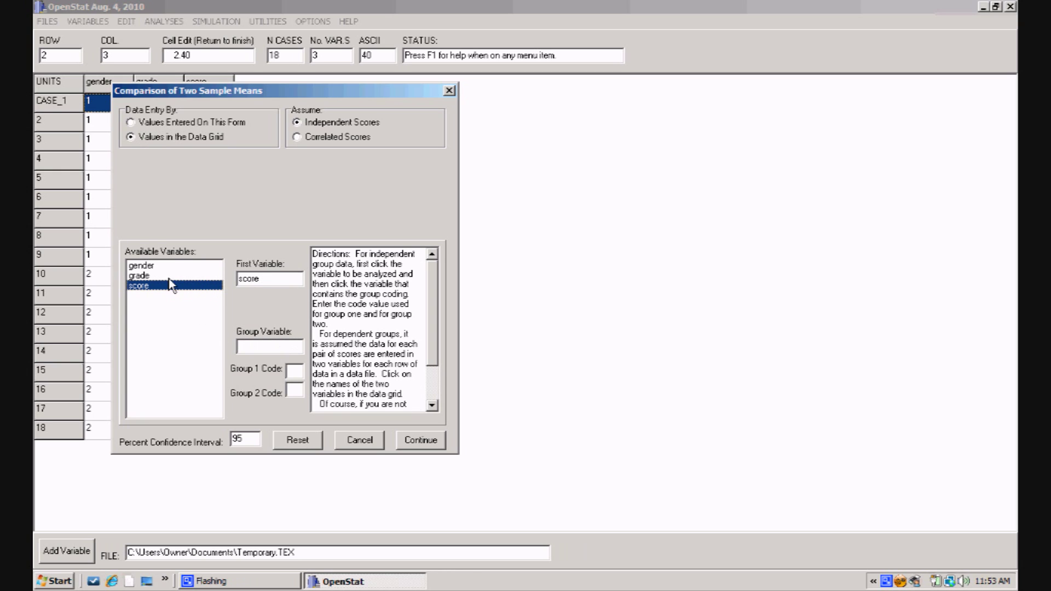
left_click(142, 266)
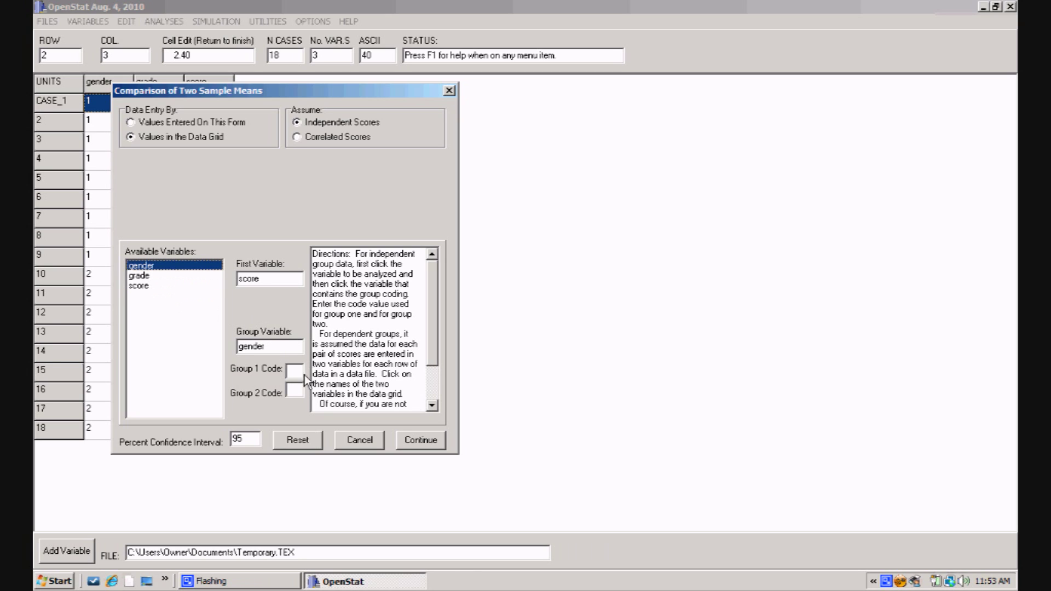
left_click(289, 371)
type("1")
left_click(293, 392)
type("2")
left_click(422, 444)
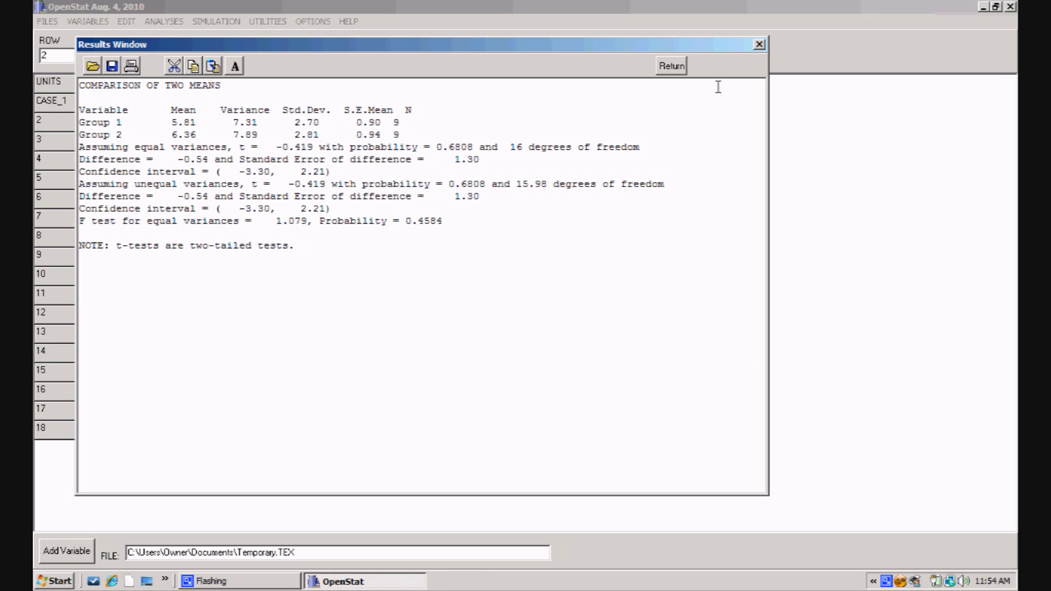
Step: Close the two-means results (t = -0.419, p = 0.6808) and return to the data grid
left_click(672, 67)
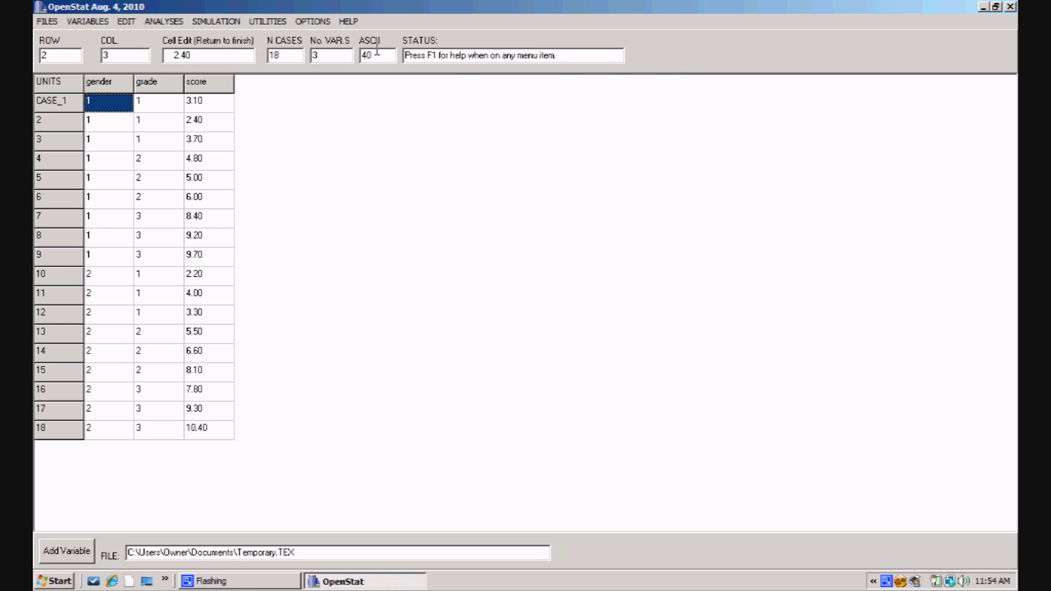
Step: Set up a two-way ANOVA with score as dependent variable, gender as first factor and grade second
left_click(164, 21)
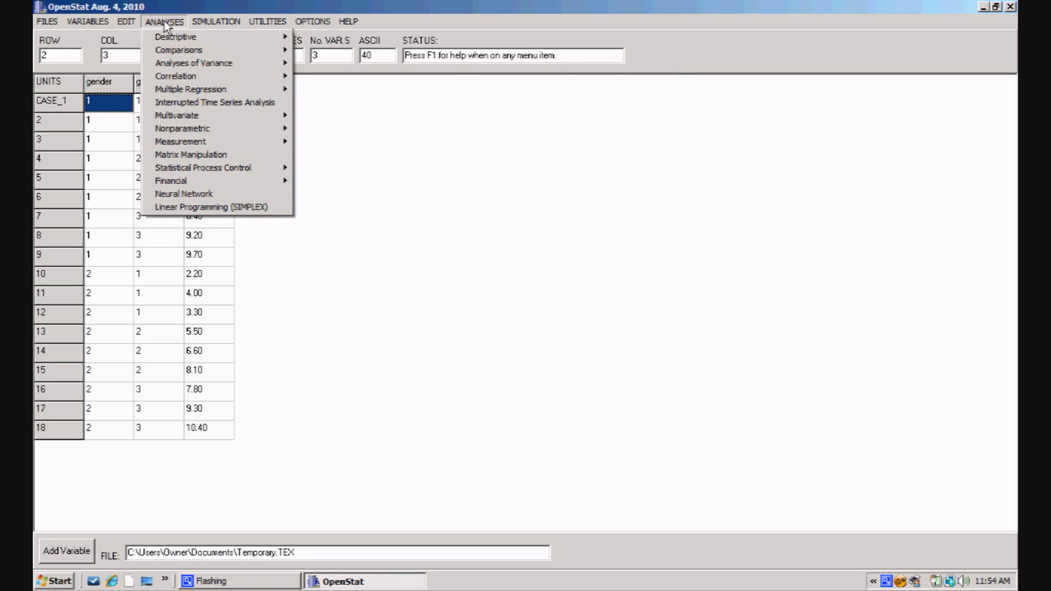
mouse_move(191, 66)
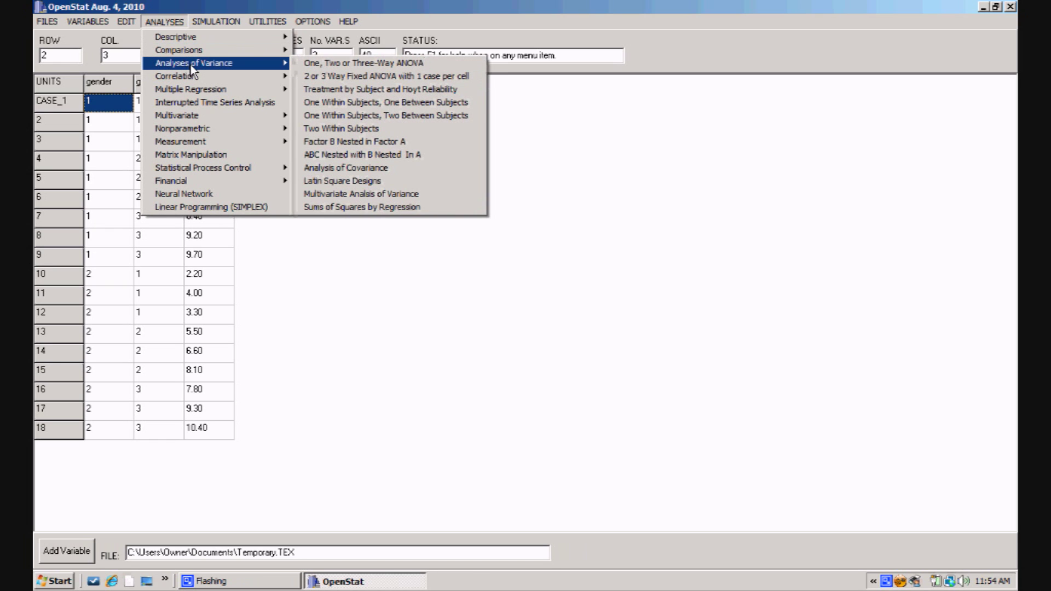
left_click(330, 64)
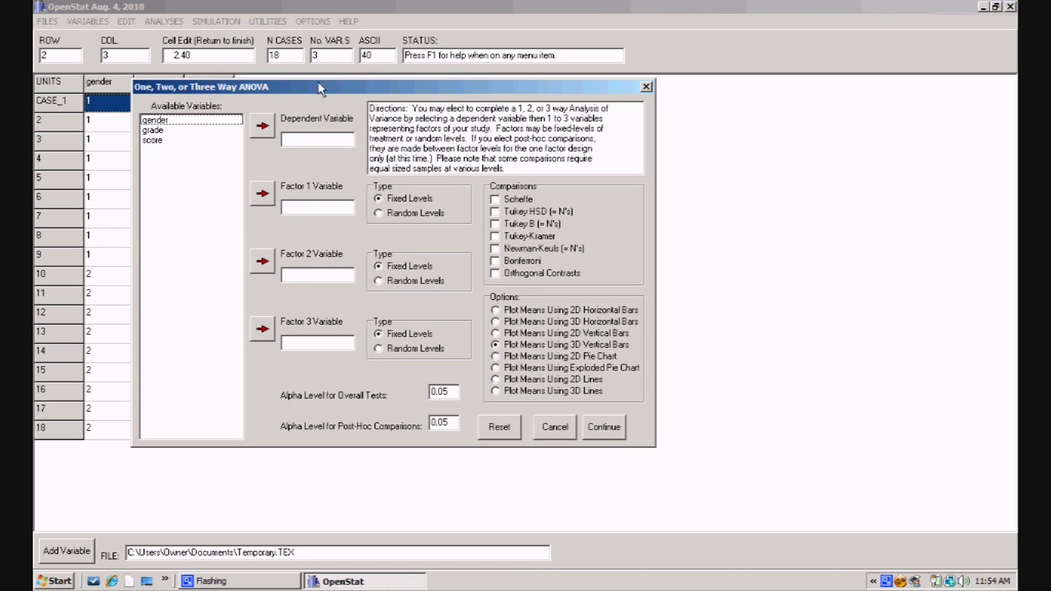
left_click(156, 141)
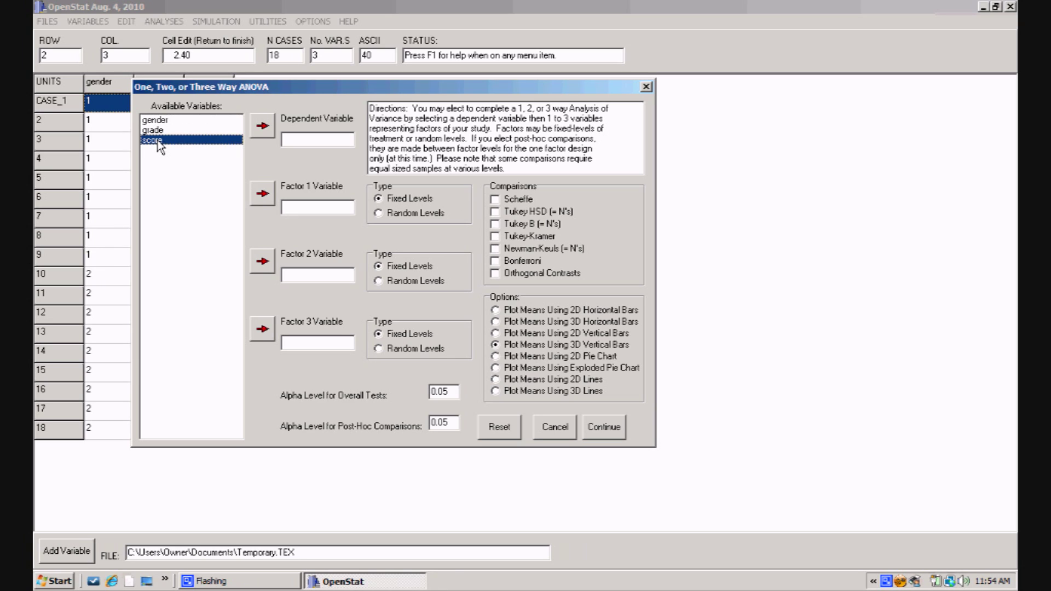
left_click(263, 127)
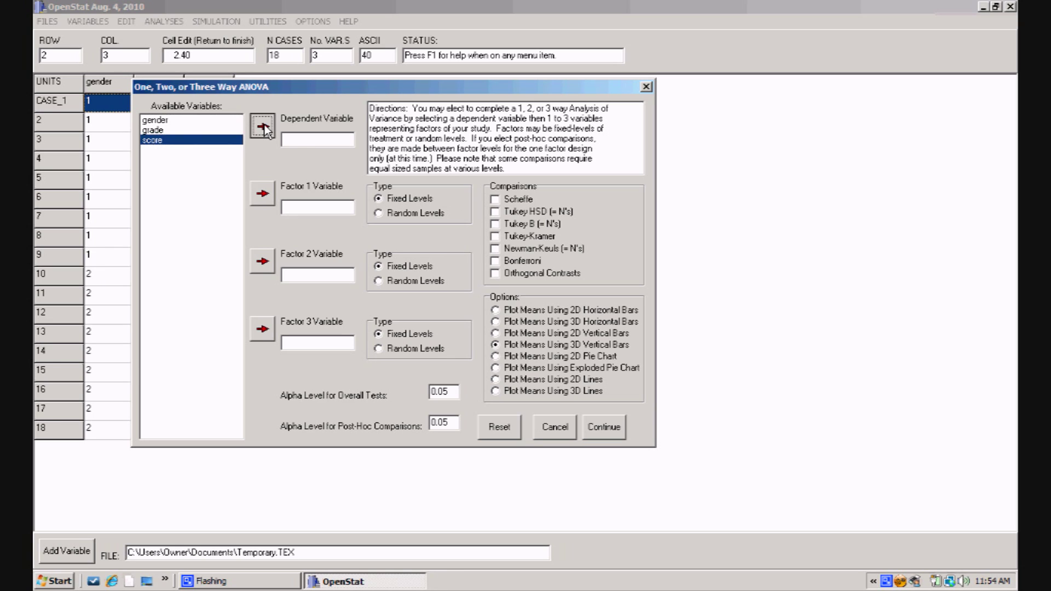
left_click(159, 121)
left_click(259, 194)
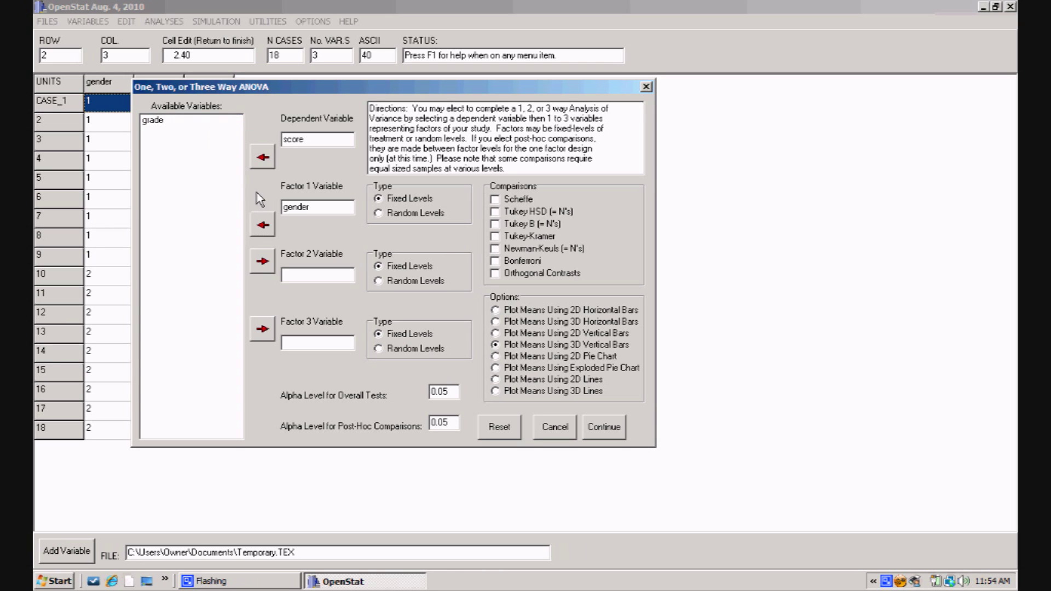
left_click(152, 122)
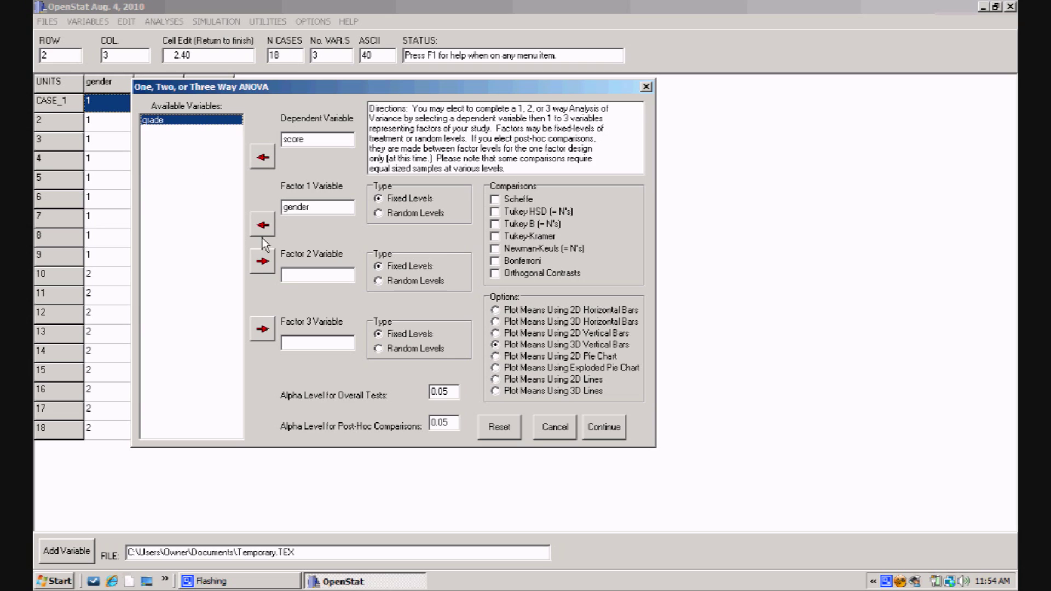
left_click(263, 263)
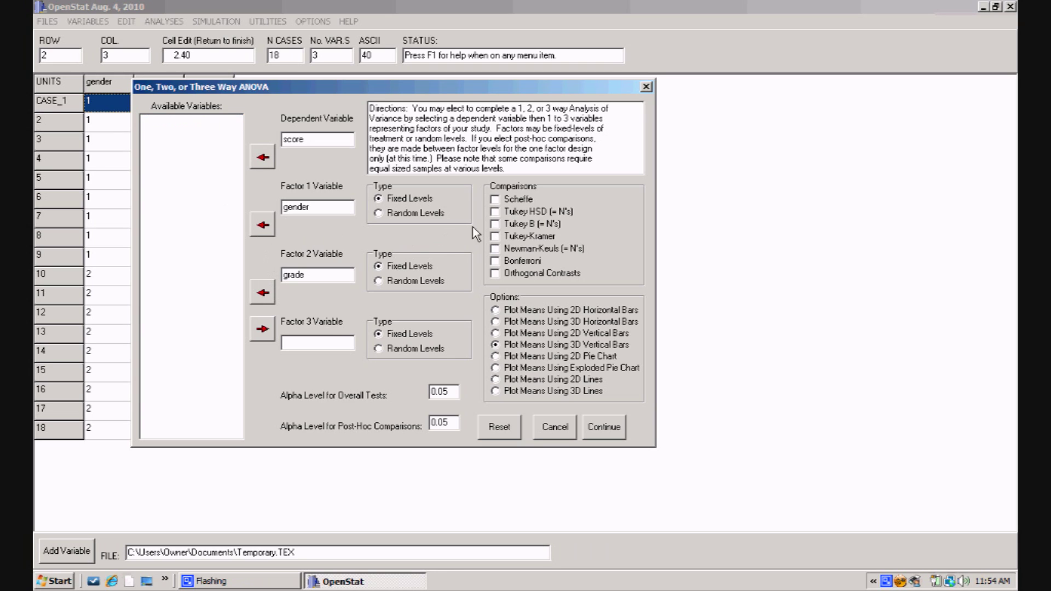
Step: Add Scheffe and Tukey HSD post-hoc comparisons and run the ANOVA
left_click(495, 200)
left_click(494, 212)
left_click(604, 427)
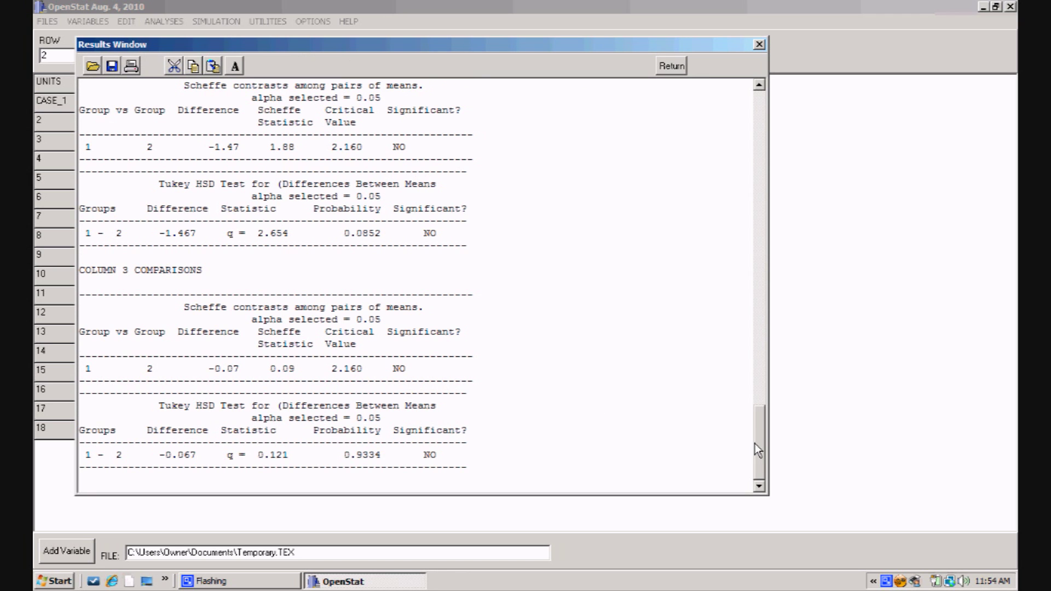
left_click_drag(756, 445, 765, 125)
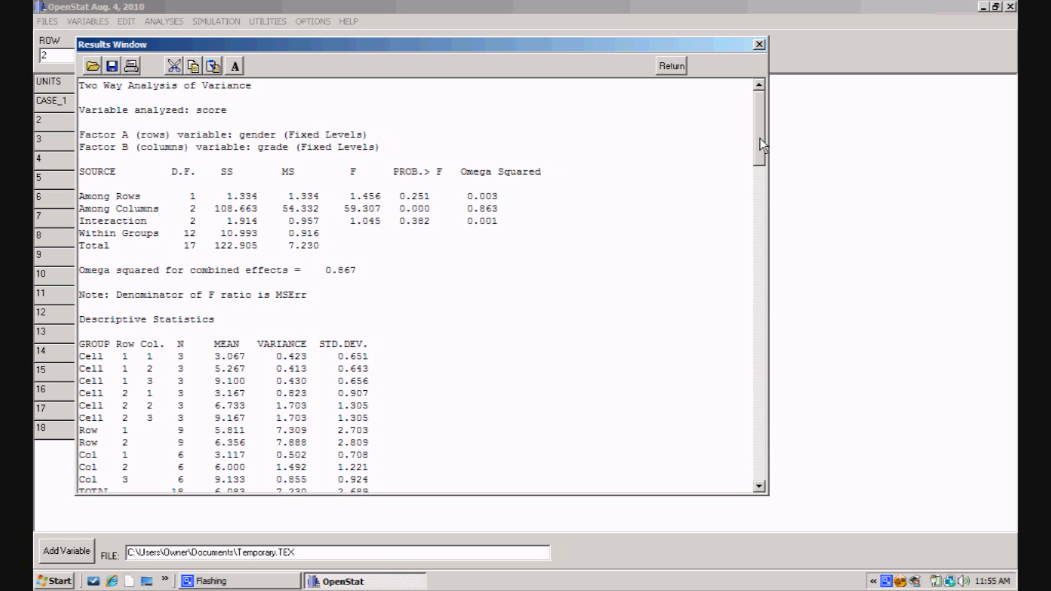
left_click_drag(760, 139, 780, 90)
Step: Step through the gender, grade and gender-by-grade mean score bar plots, closing each to reach the grid
left_click(677, 66)
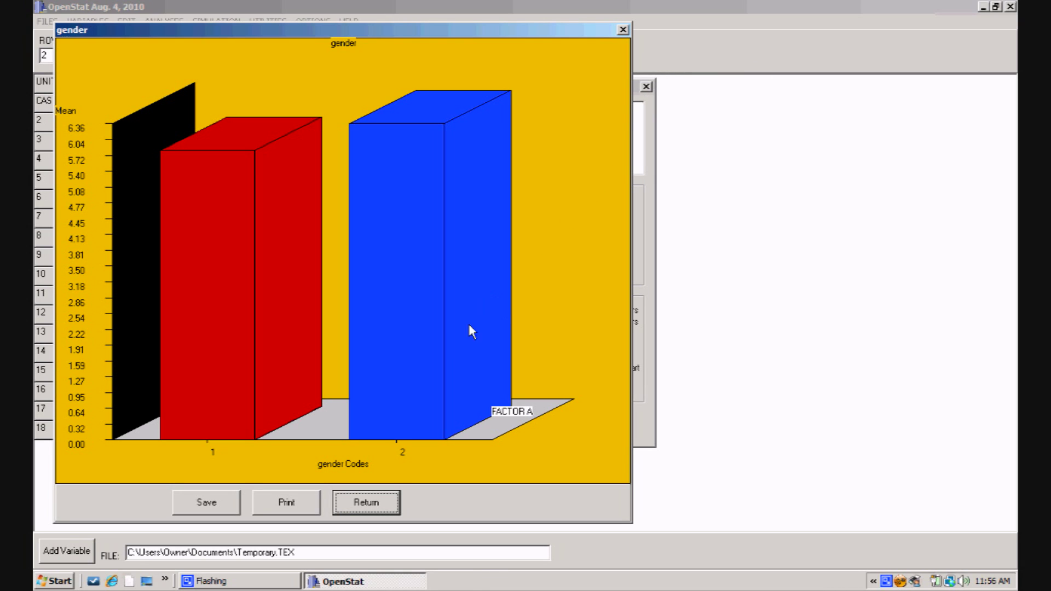
left_click(364, 507)
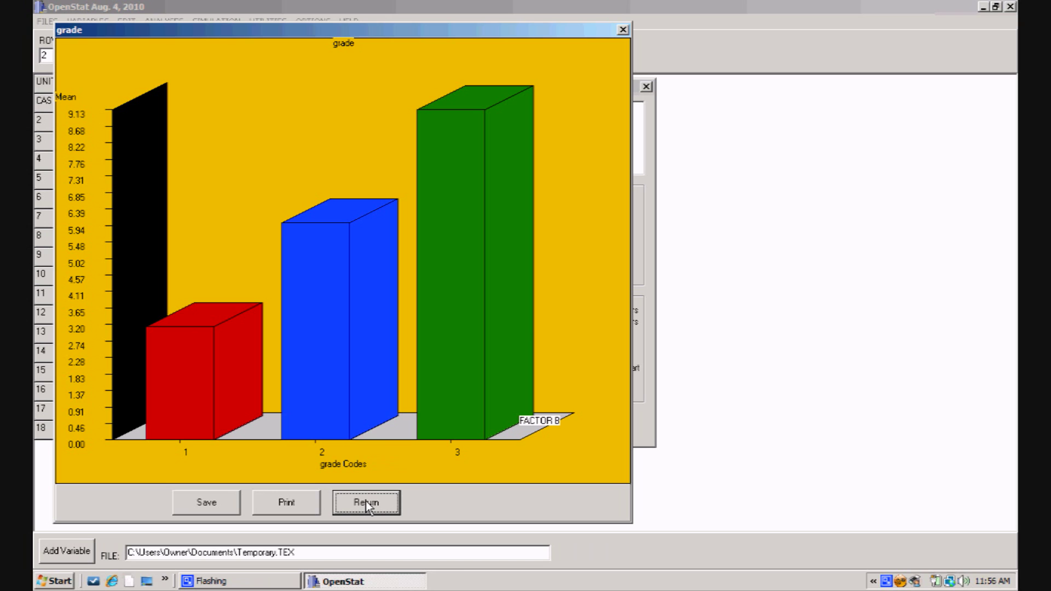
left_click(366, 501)
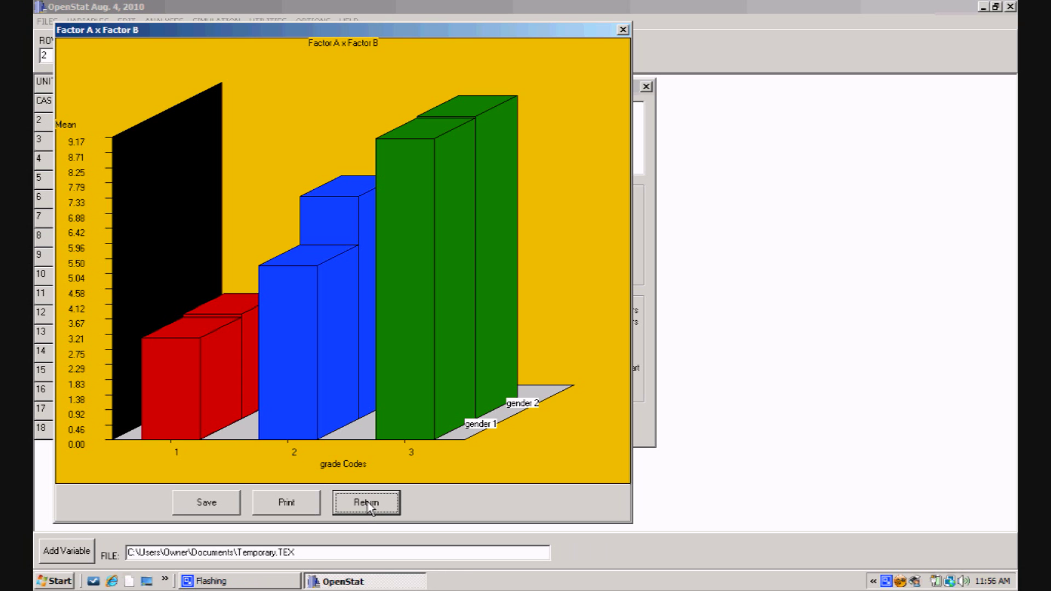
left_click(366, 503)
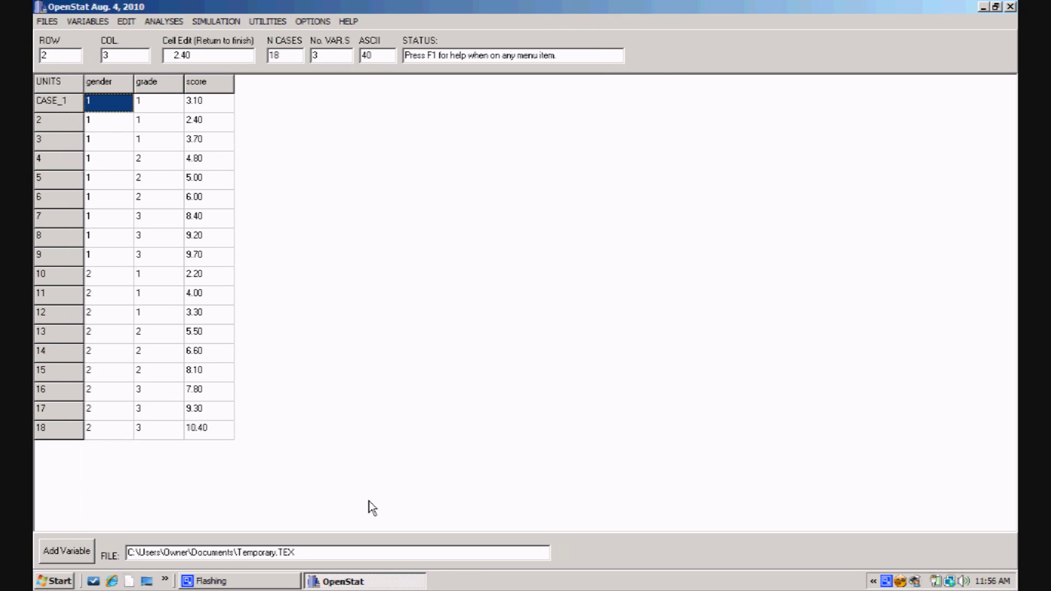